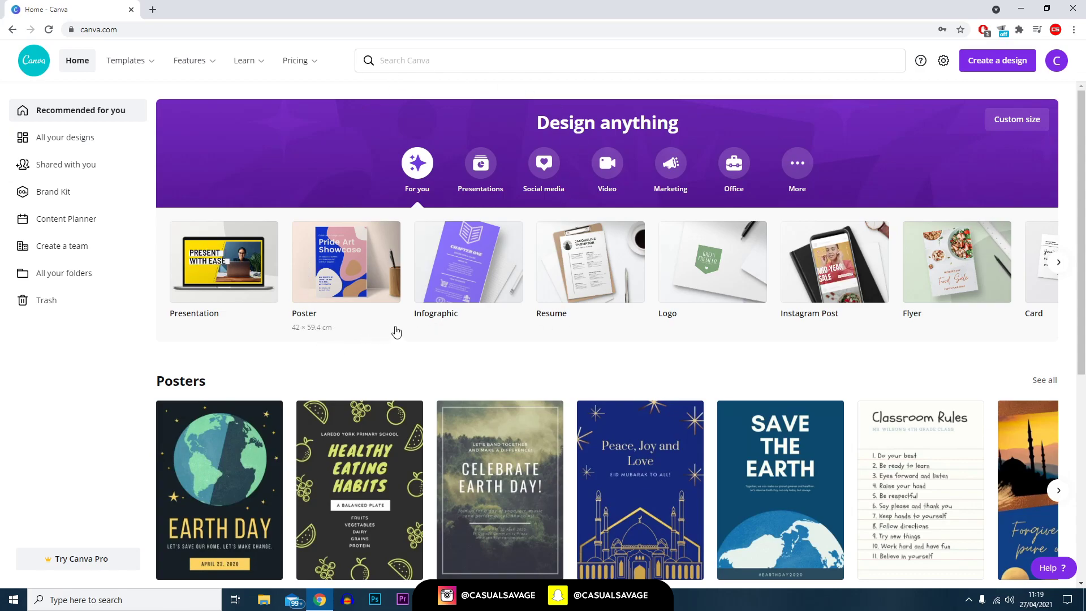
Step: Scroll through the template suggestions on the Canva home page
scroll(504, 339, down, 4)
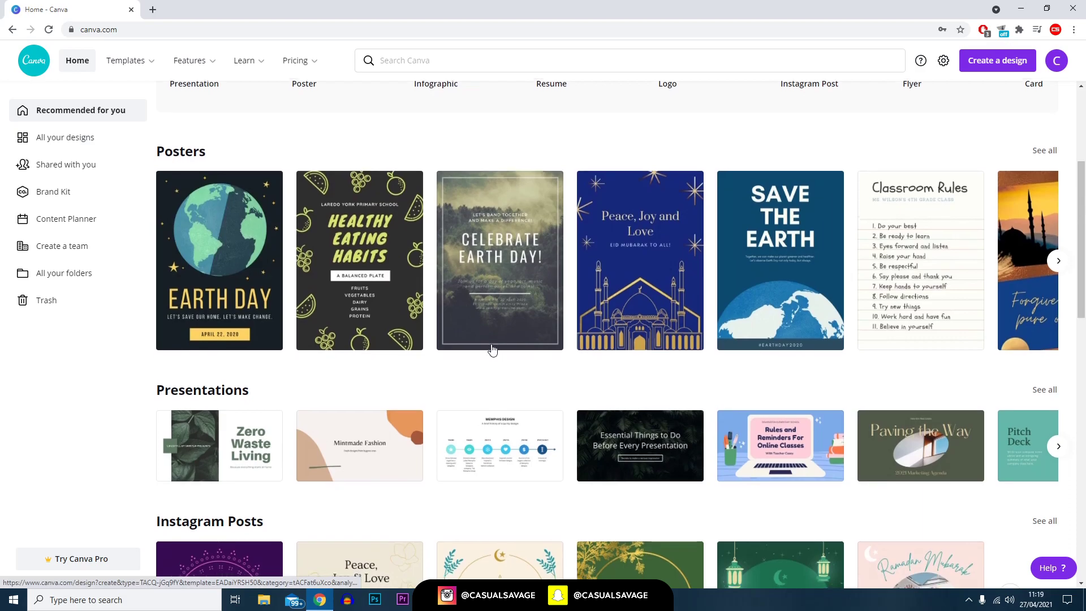
scroll(492, 350, down, 4)
scroll(235, 268, up, 6)
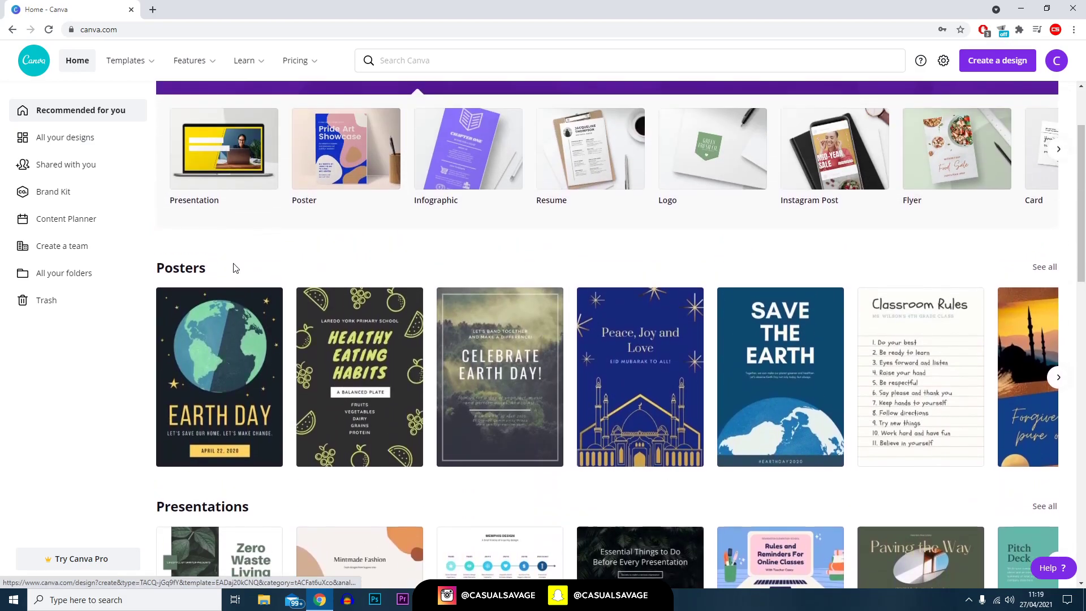
scroll(236, 268, down, 7)
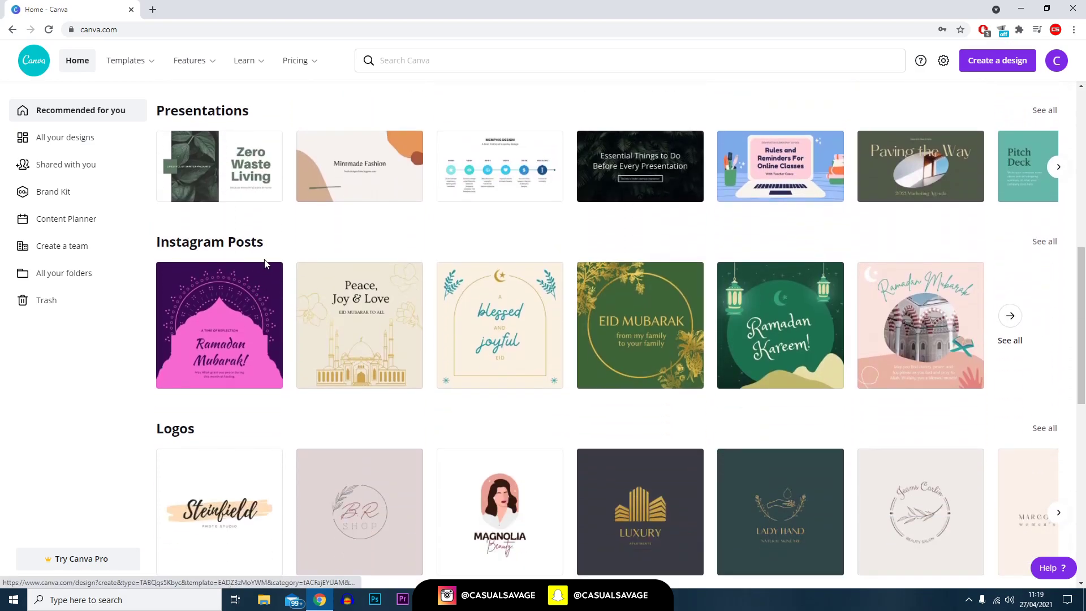
scroll(237, 324, down, 5)
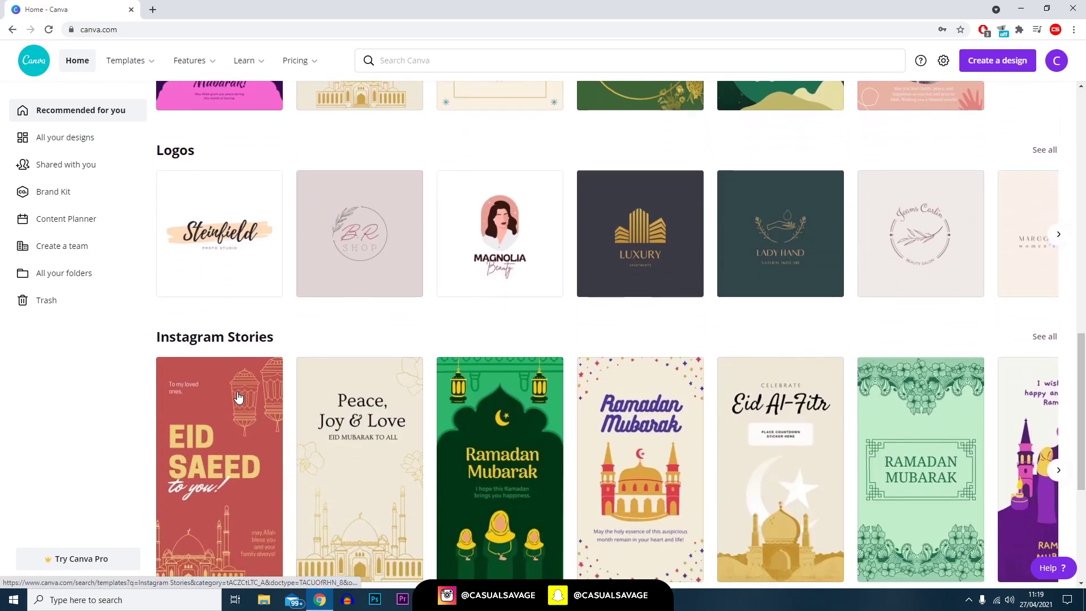
scroll(238, 398, down, 10)
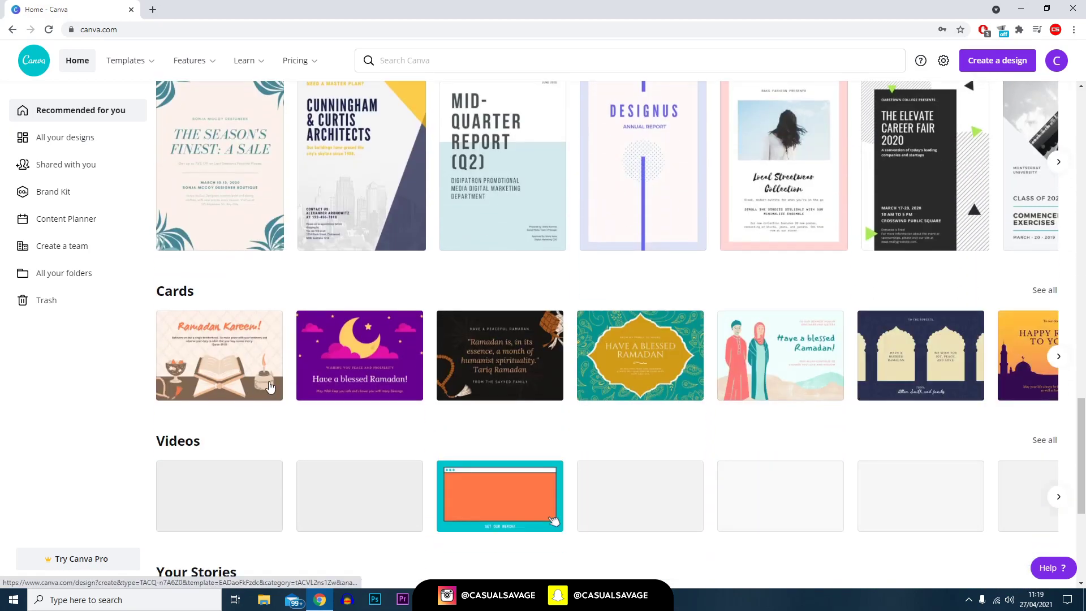
scroll(306, 362, down, 4)
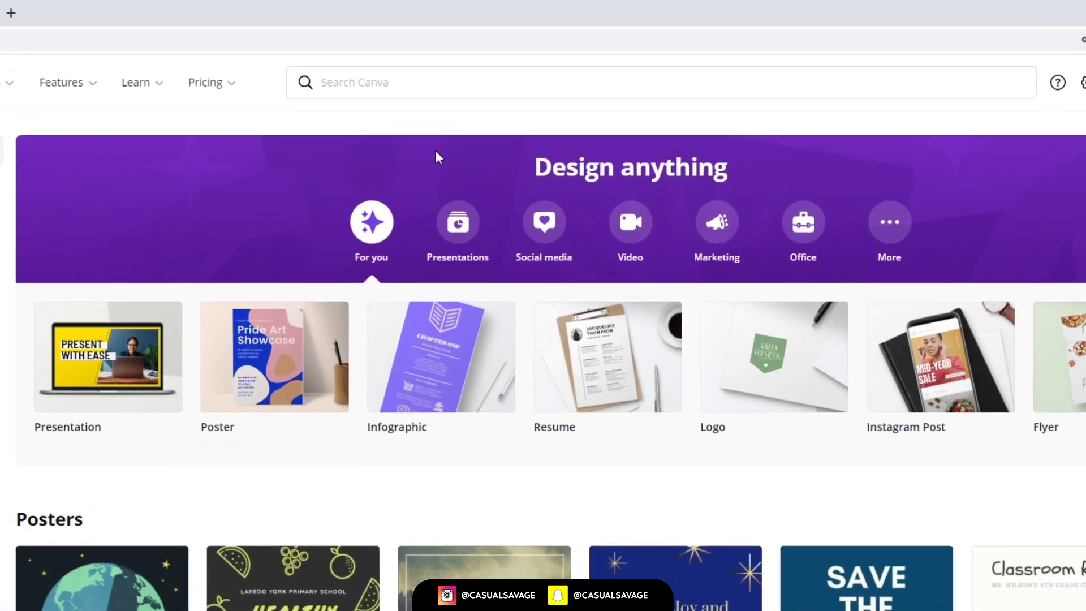
Step: Search templates for 'car', look over the results, and return to the home page
click(429, 95)
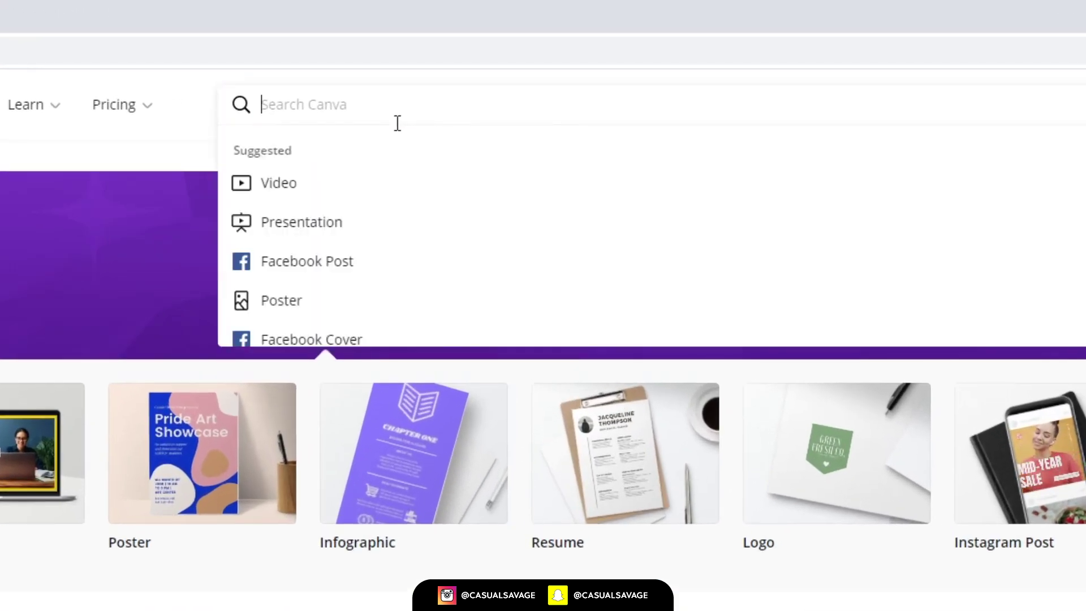
text(car)
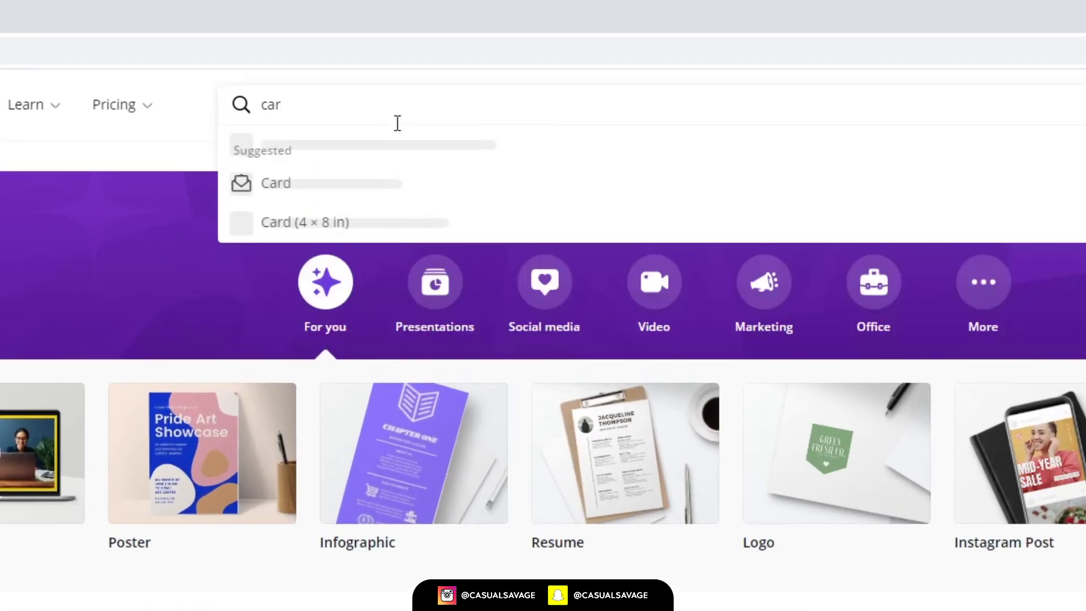
scroll(405, 213, down, 1)
key(Return)
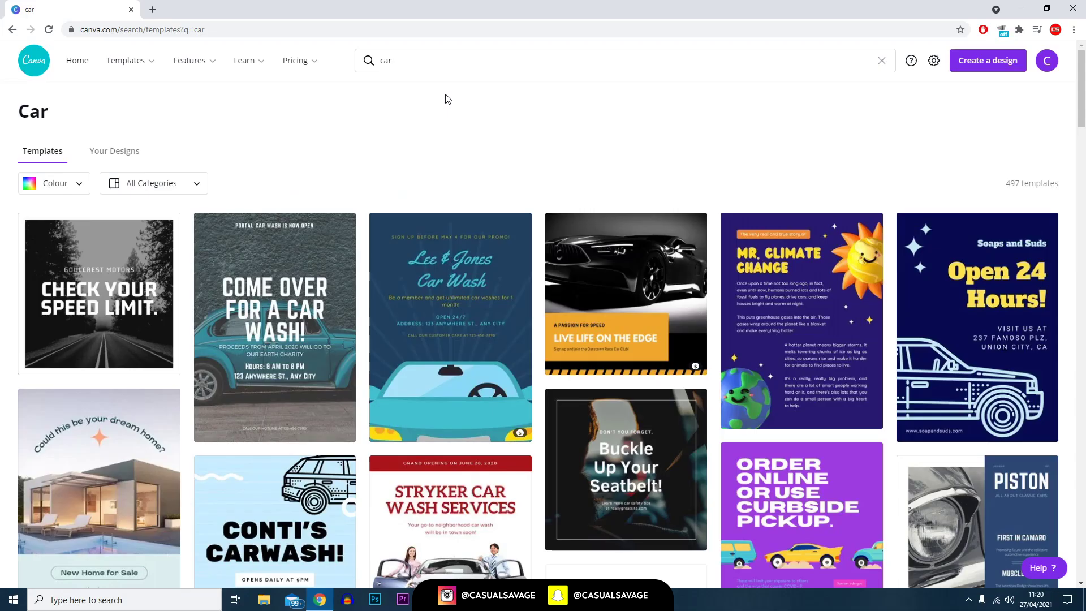
scroll(438, 113, down, 3)
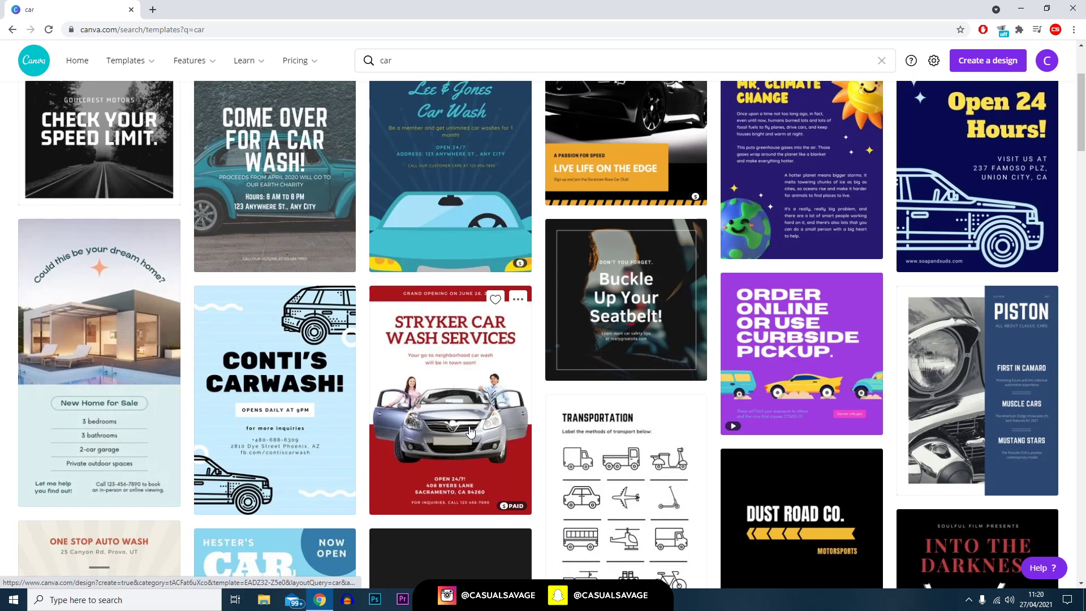
key(alt+Left)
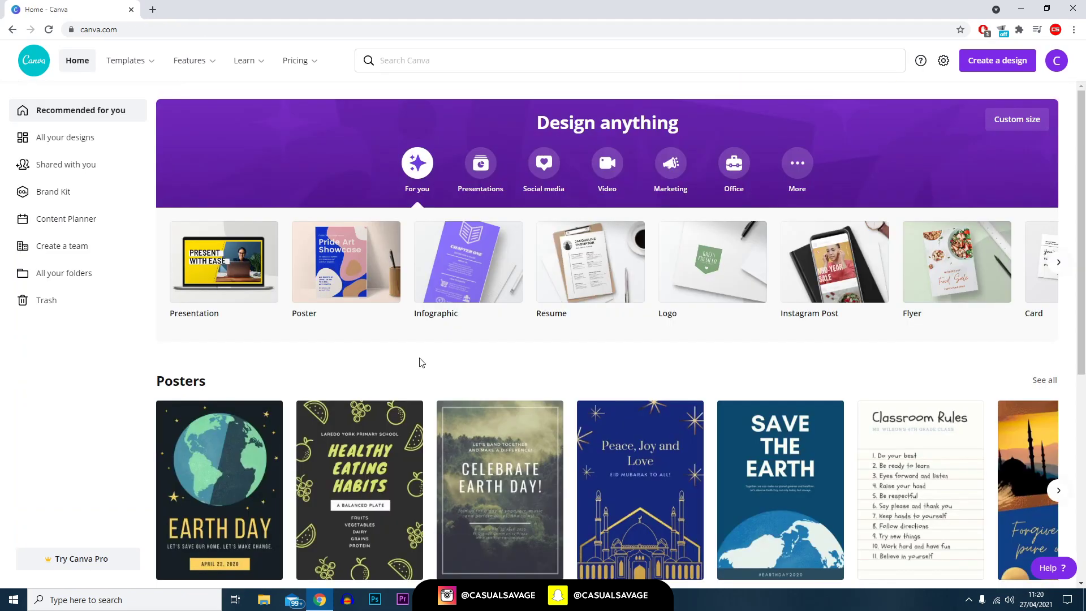
Step: Browse the YouTube Channel Art templates and preview the Takehiro's Travels design
mouse_move(127, 62)
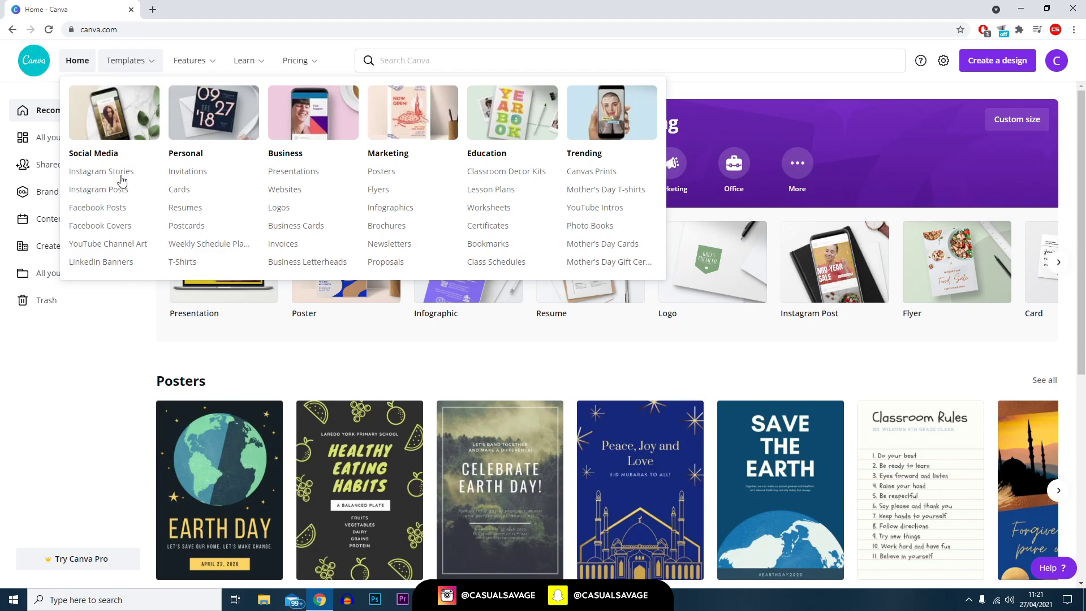
click(123, 249)
scroll(412, 245, down, 3)
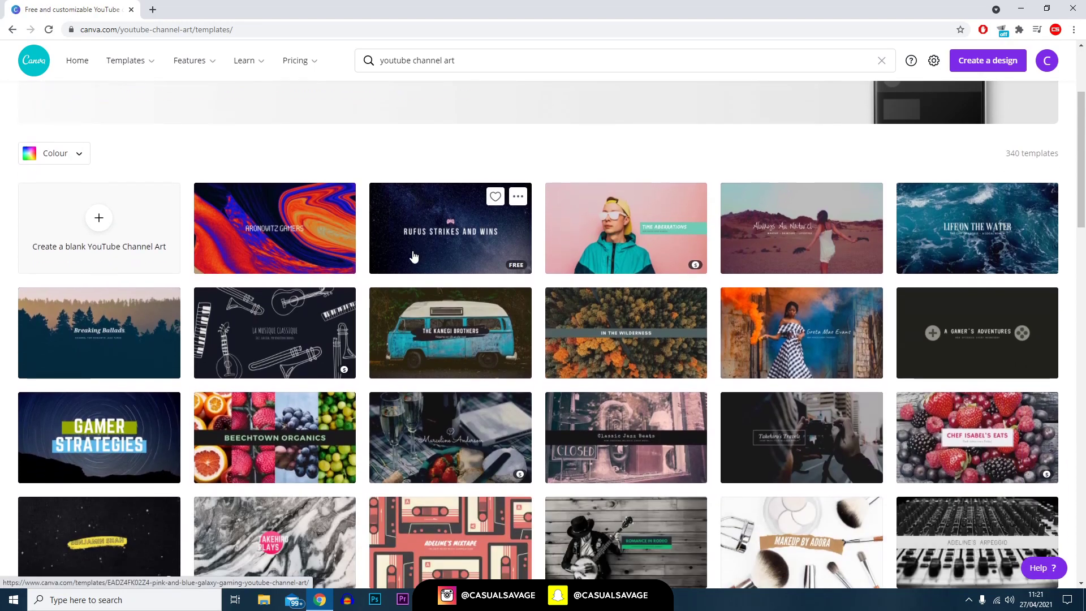
scroll(414, 256, down, 2)
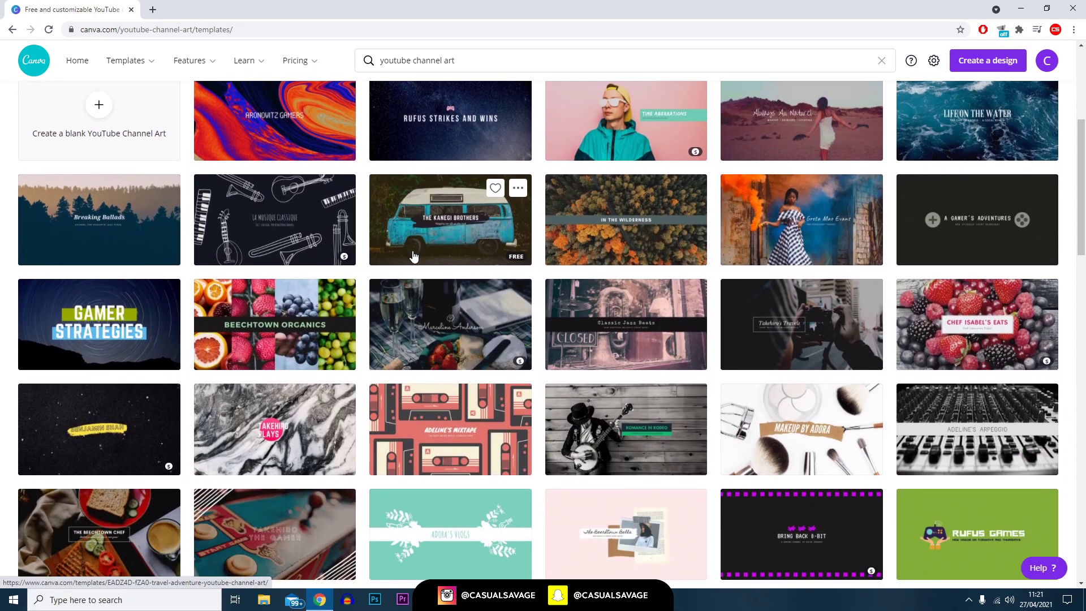
scroll(413, 257, down, 2)
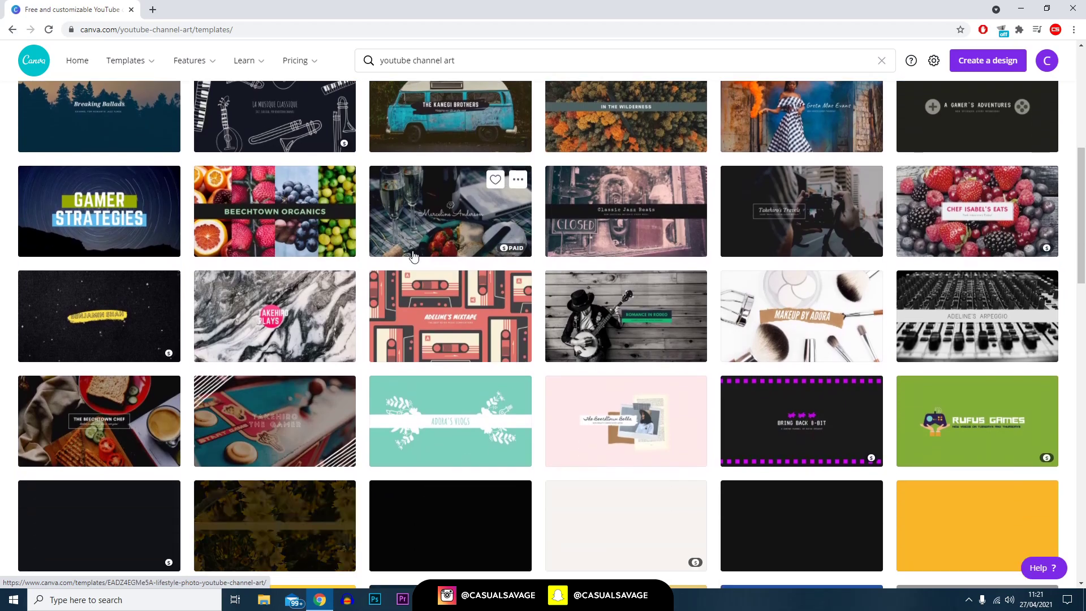
scroll(413, 259, down, 1)
scroll(416, 271, up, 3)
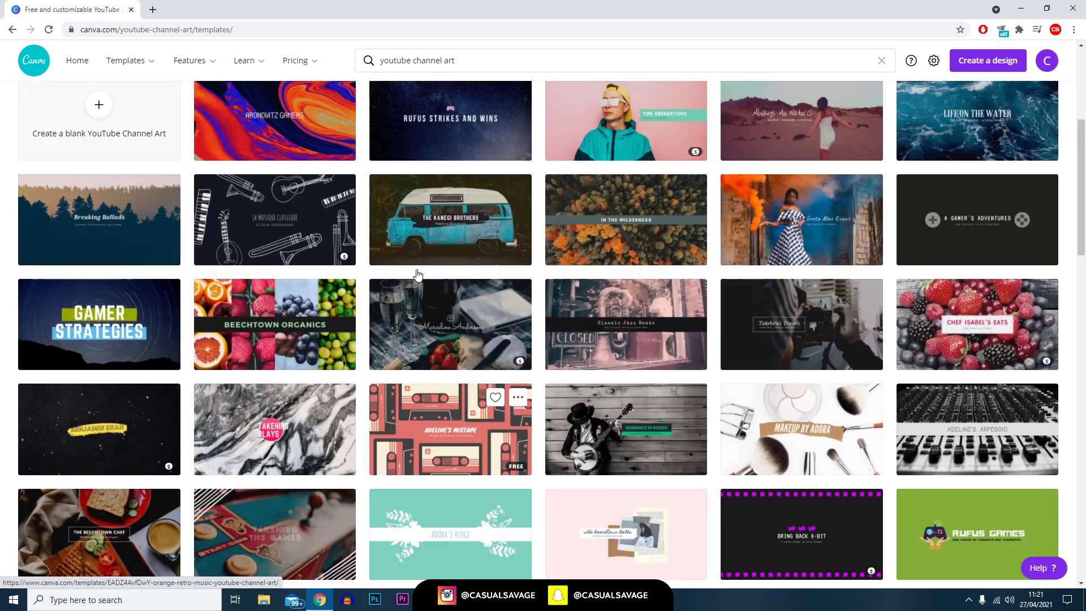
click(769, 324)
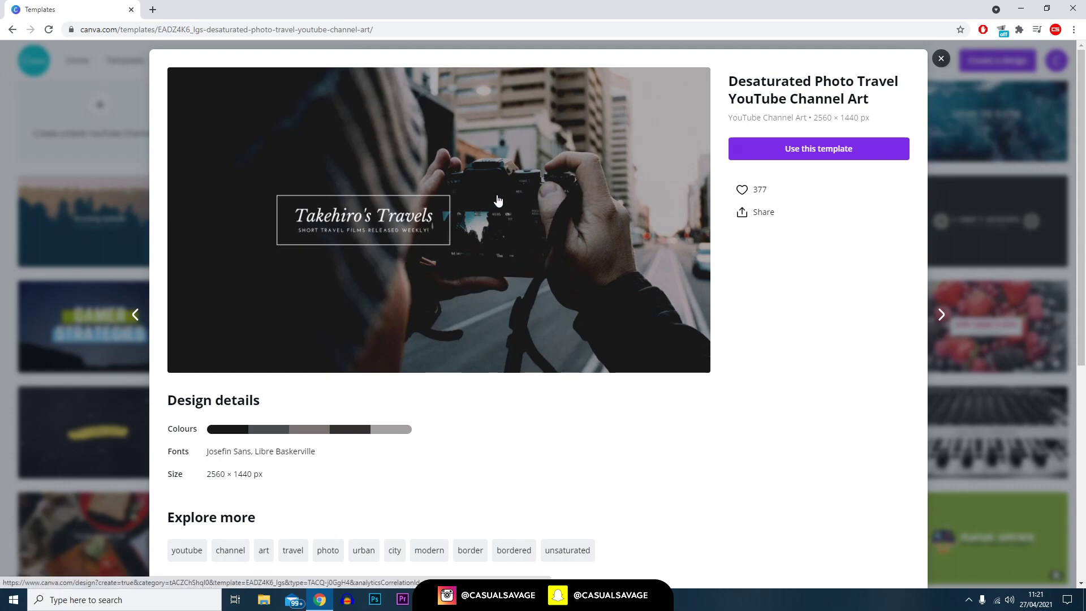
Step: Start a design from the template and replace the Takehiro's Travels heading with 'CS Travels'
click(802, 153)
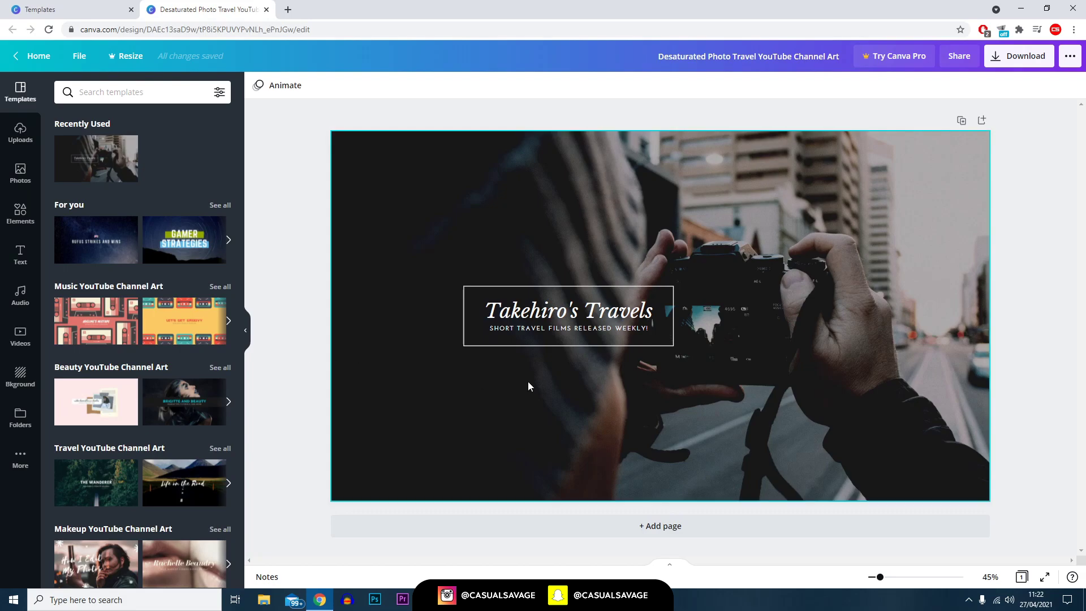
click(553, 339)
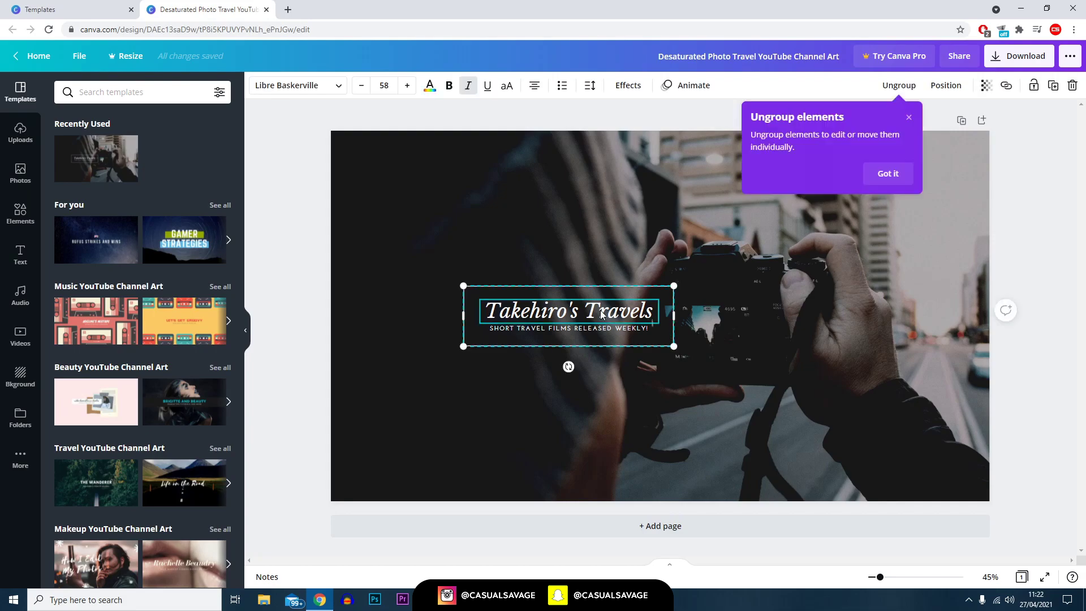
double_click(550, 320)
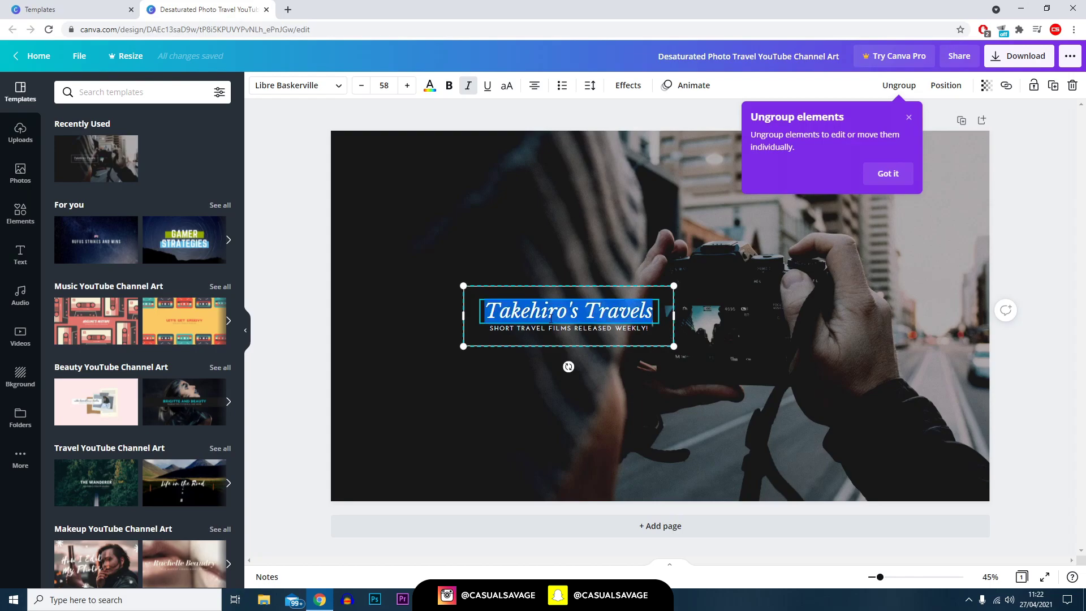
text(CS Travels)
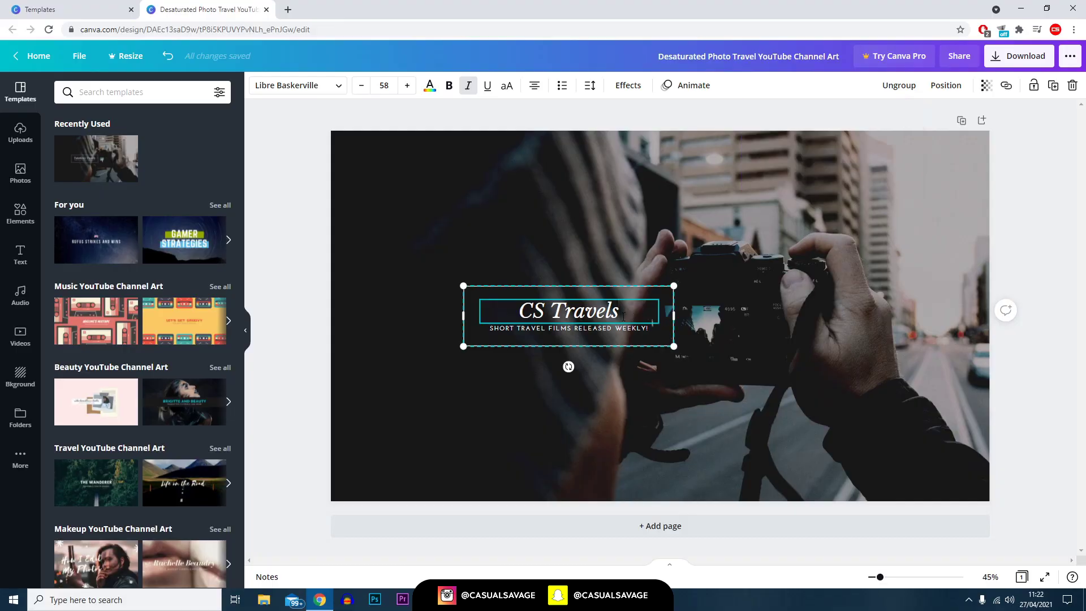
drag(631, 316, 515, 310)
Step: Switch the CS Travels heading font from Libre Baskerville to Anton
click(330, 88)
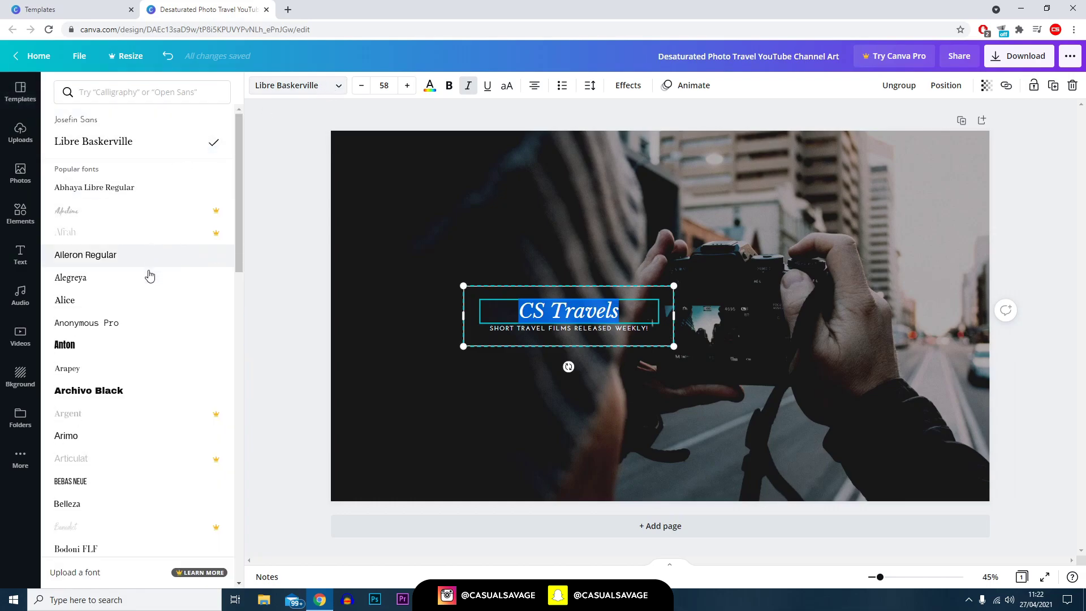
scroll(149, 294, down, 2)
scroll(170, 345, down, 3)
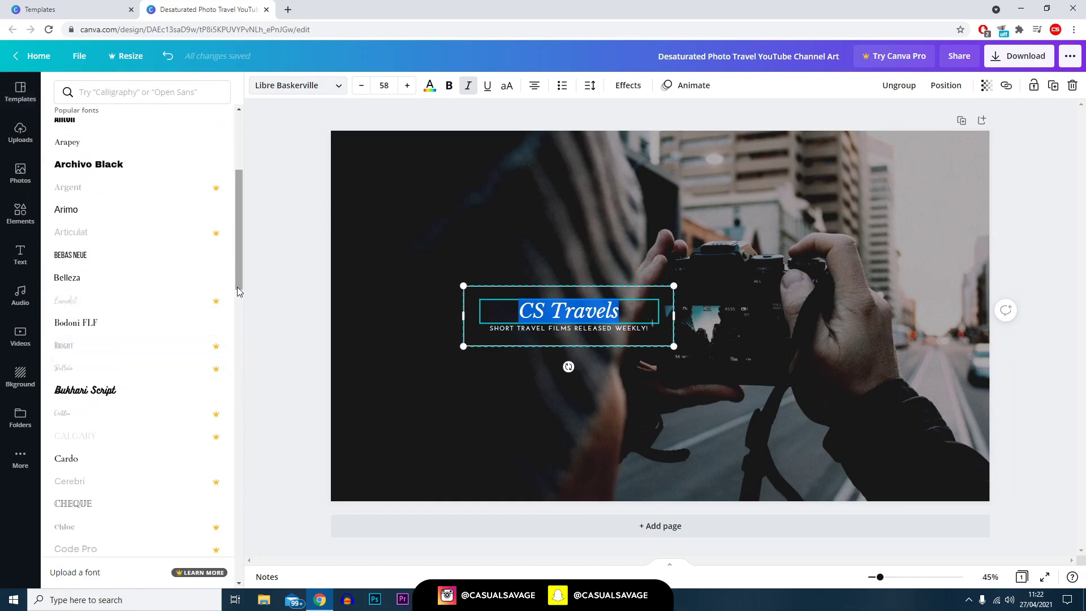
drag(238, 299, 256, 466)
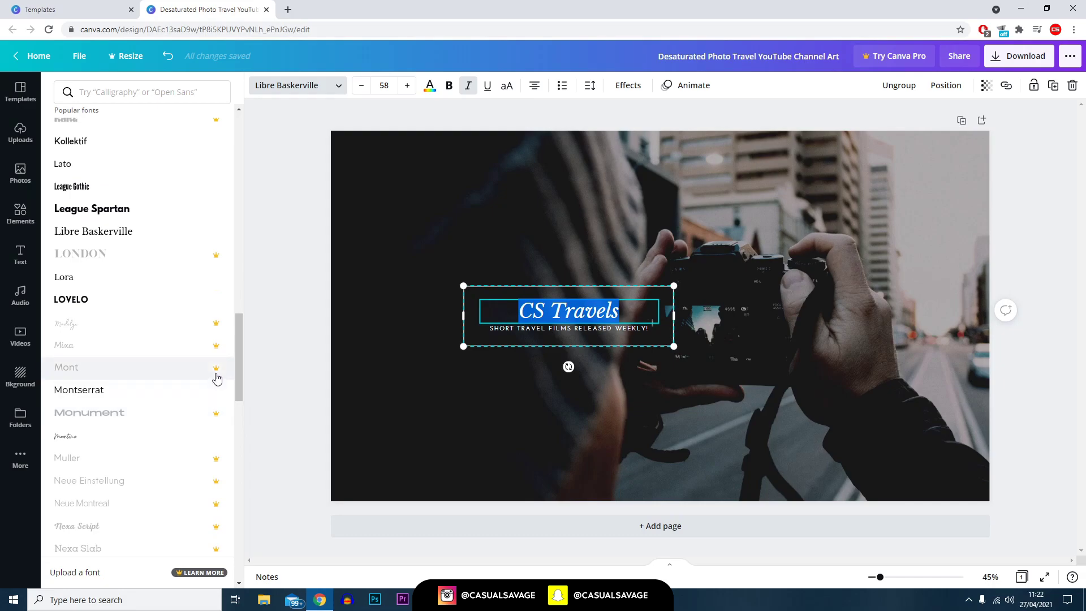
drag(239, 385, 239, 510)
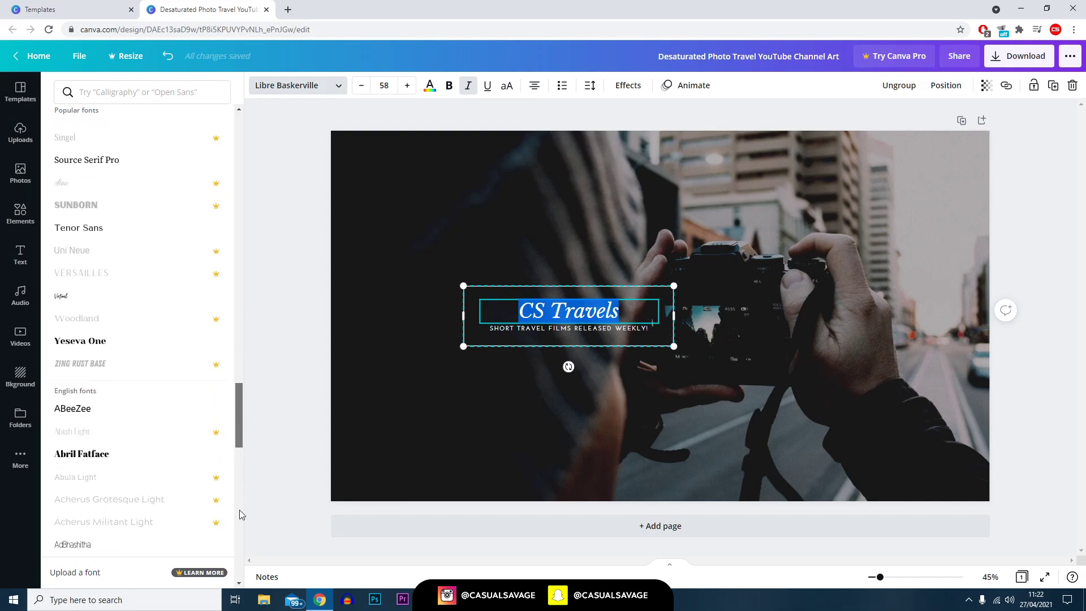
drag(239, 417, 237, 534)
click(64, 356)
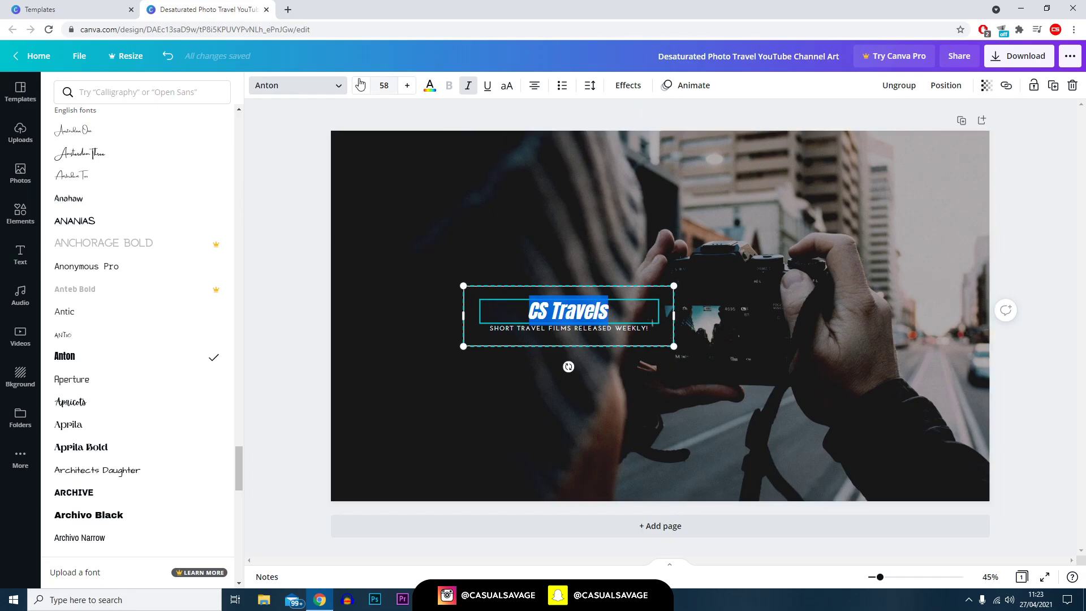
Step: Enlarge the heading to size 61, keep it italic, and set it in all capitals
click(405, 87)
click(405, 88)
click(404, 88)
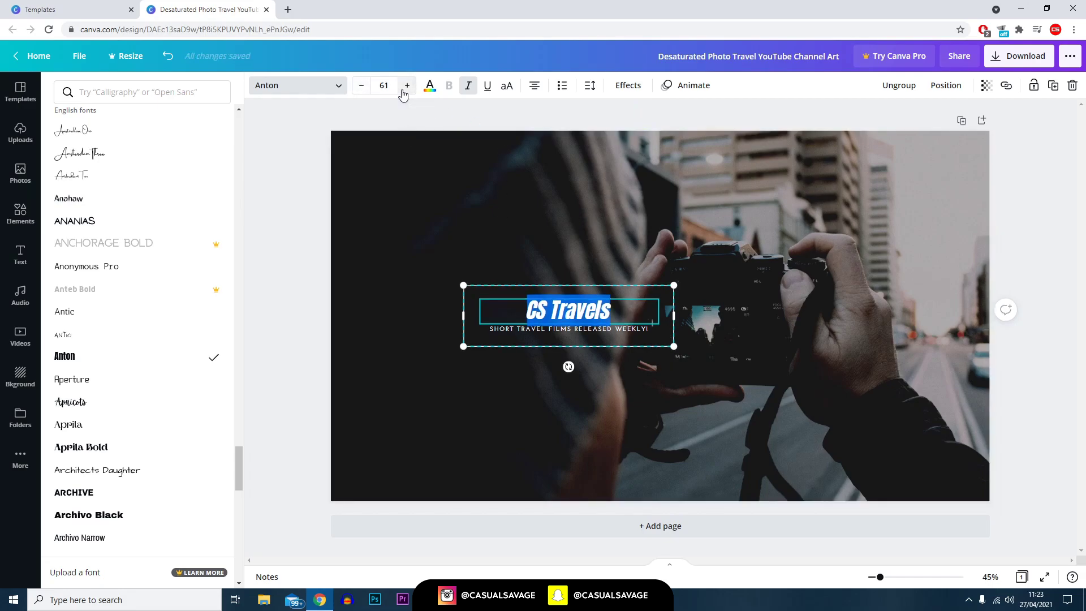
click(431, 85)
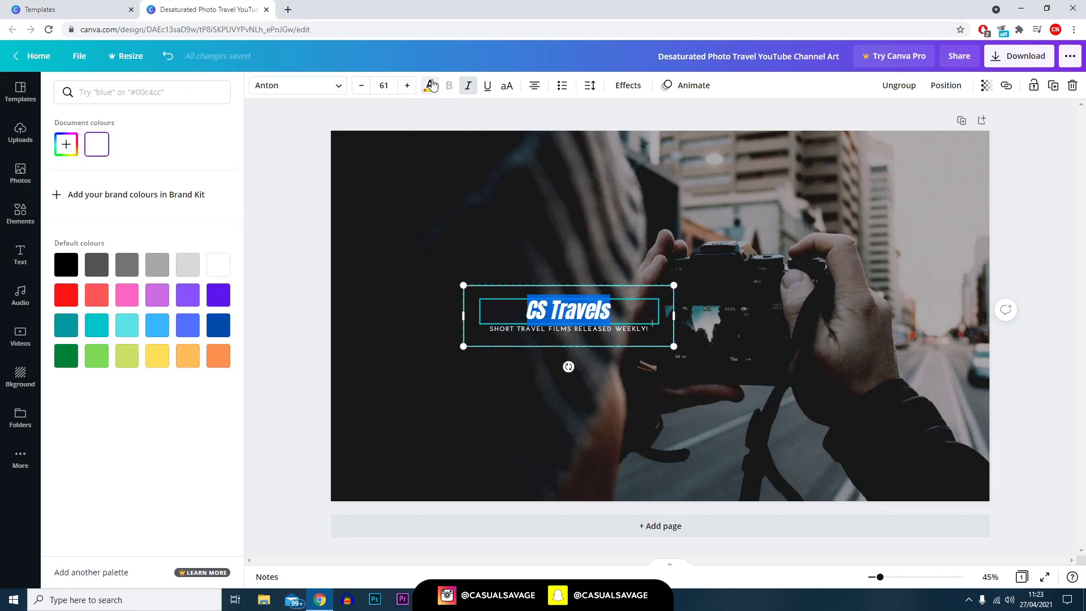
click(466, 90)
click(467, 91)
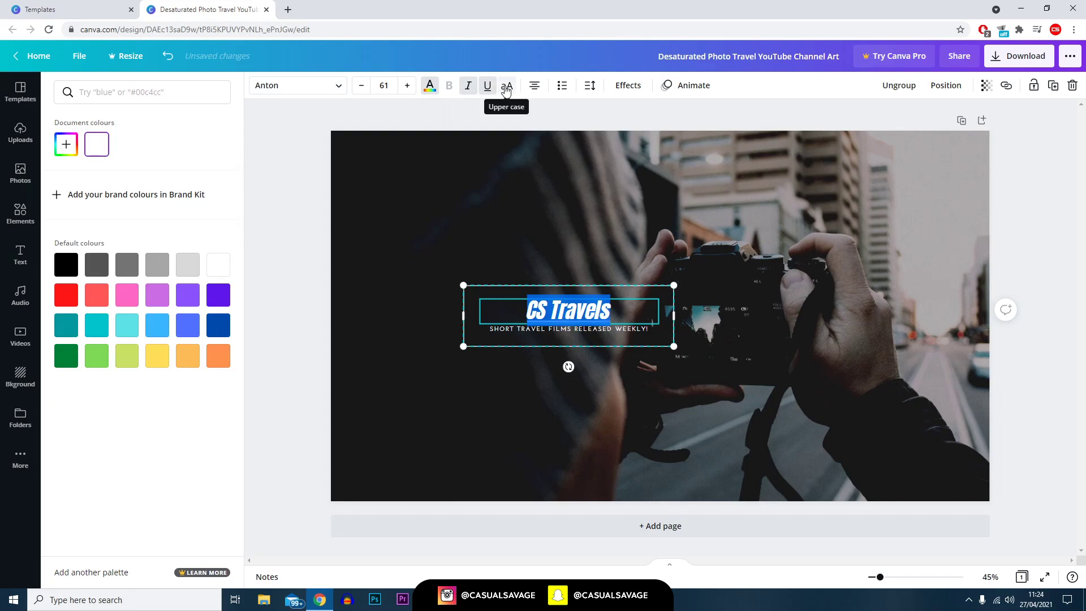
click(506, 90)
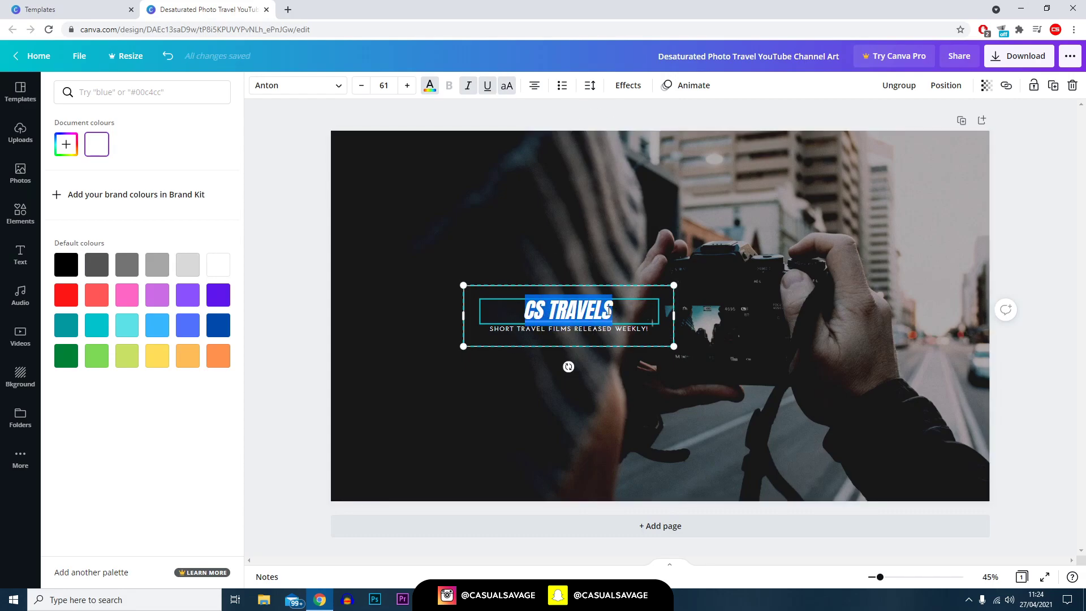
Step: Widen the heading's letter spacing from -10 to 93, then select the subtitle line
click(591, 88)
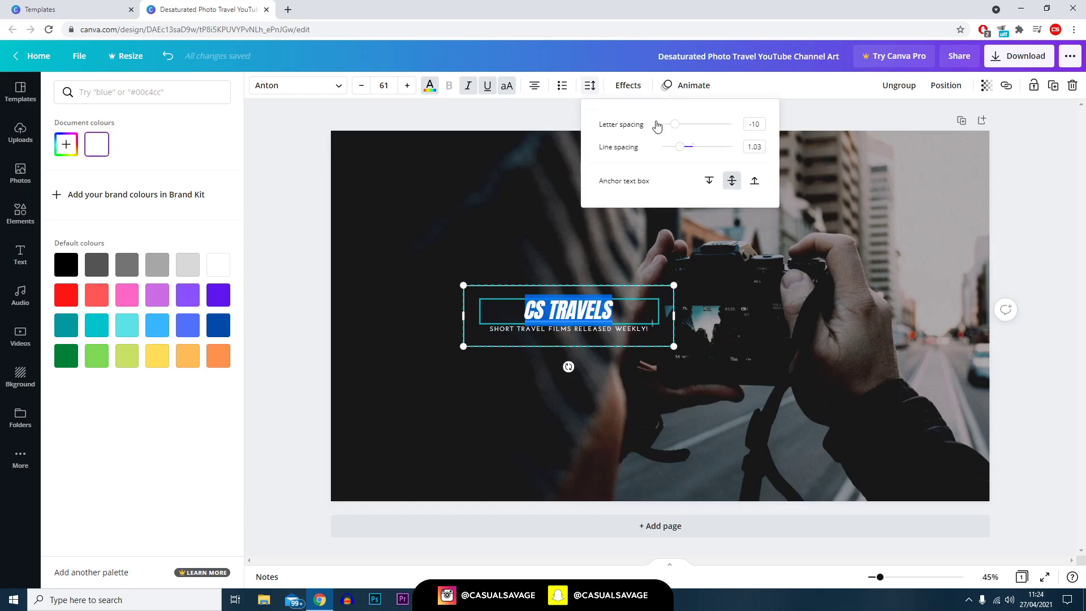
drag(676, 127, 686, 127)
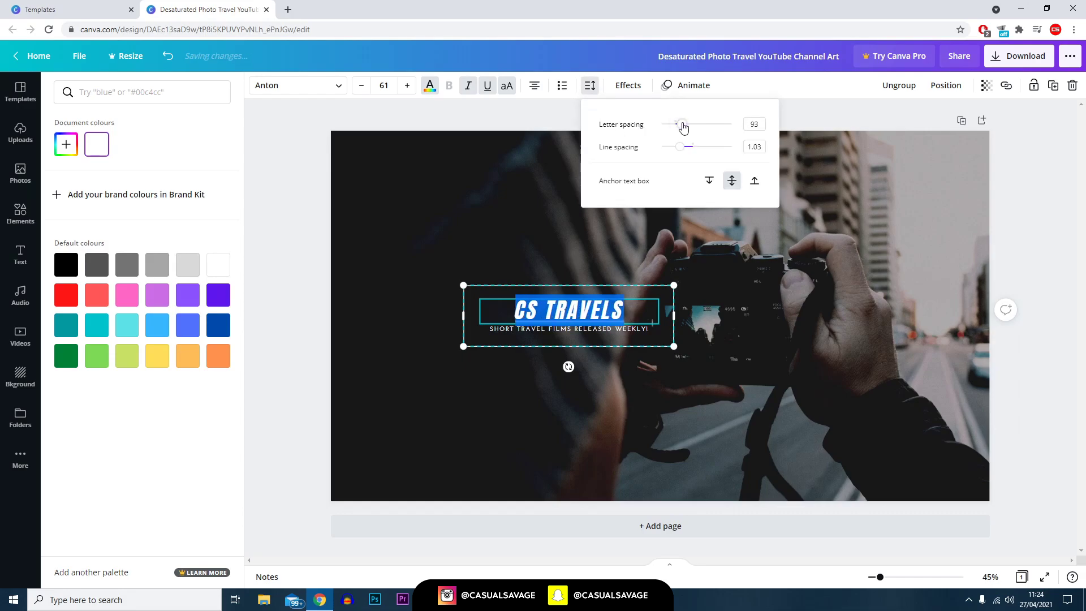
click(557, 333)
click(557, 330)
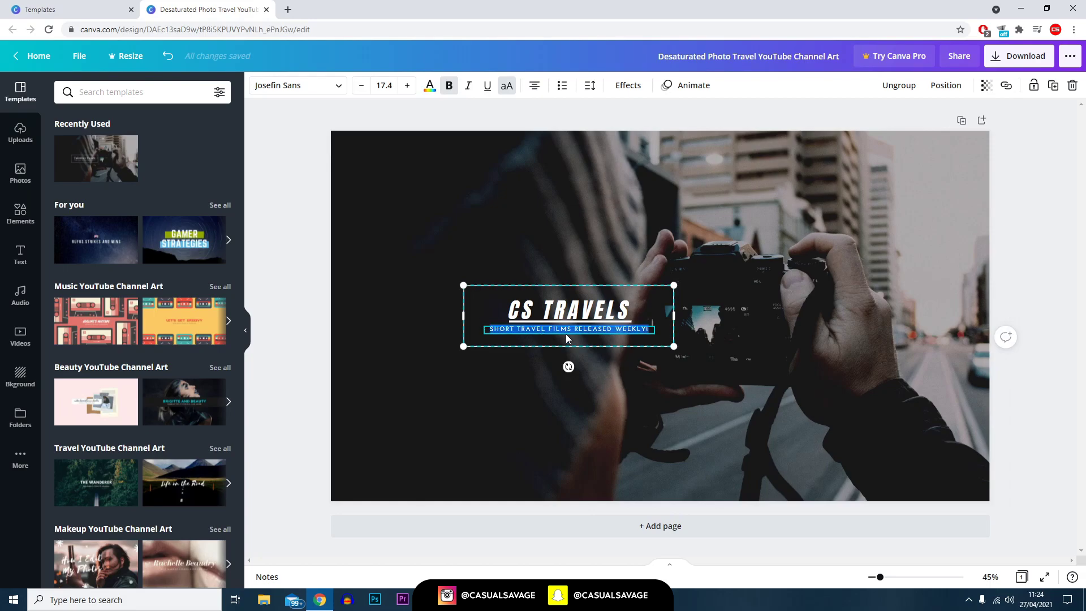
click(721, 331)
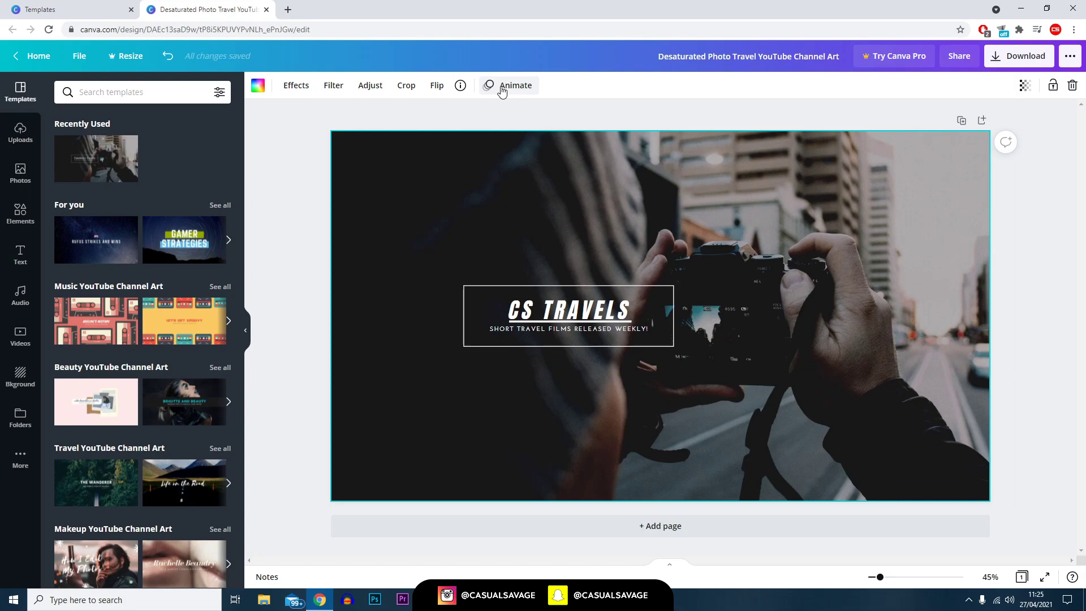
click(304, 92)
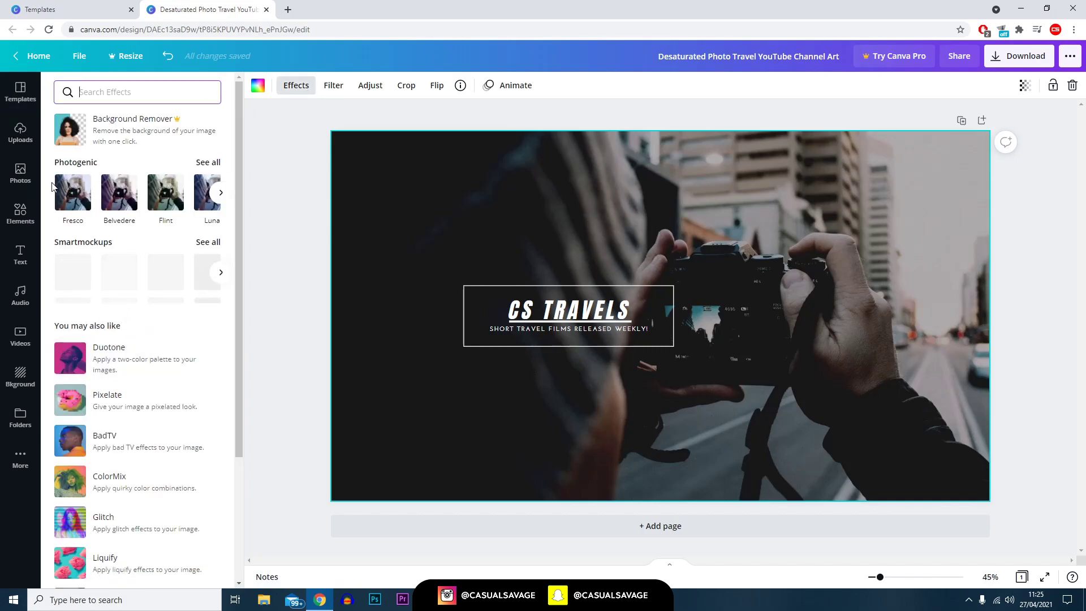
Step: Try the Fresco and Belvedere effects, then pick Heatwave from the full Photogenic list
click(78, 194)
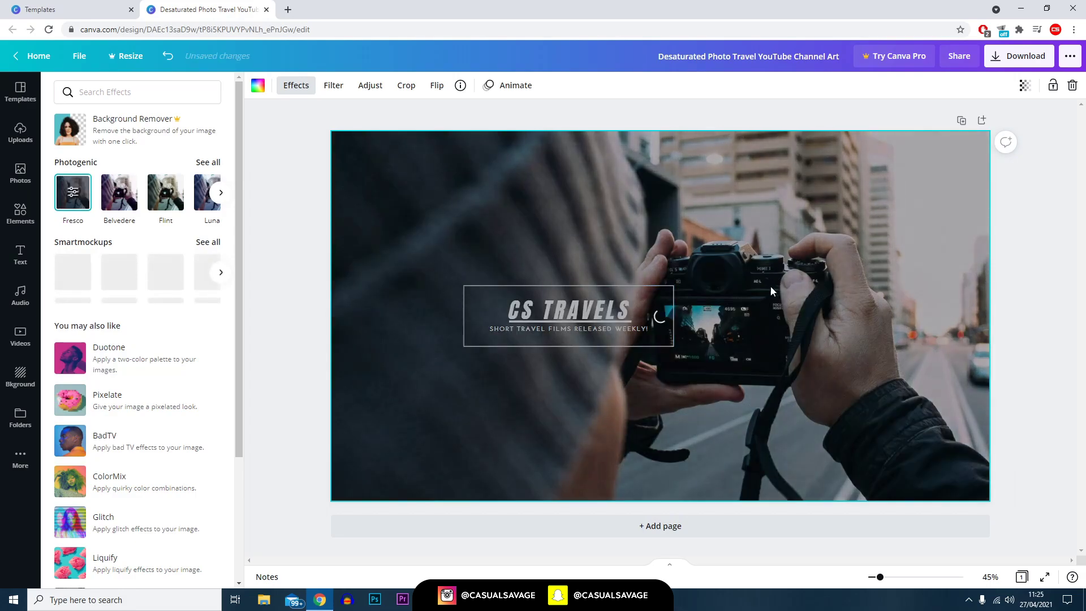
click(221, 192)
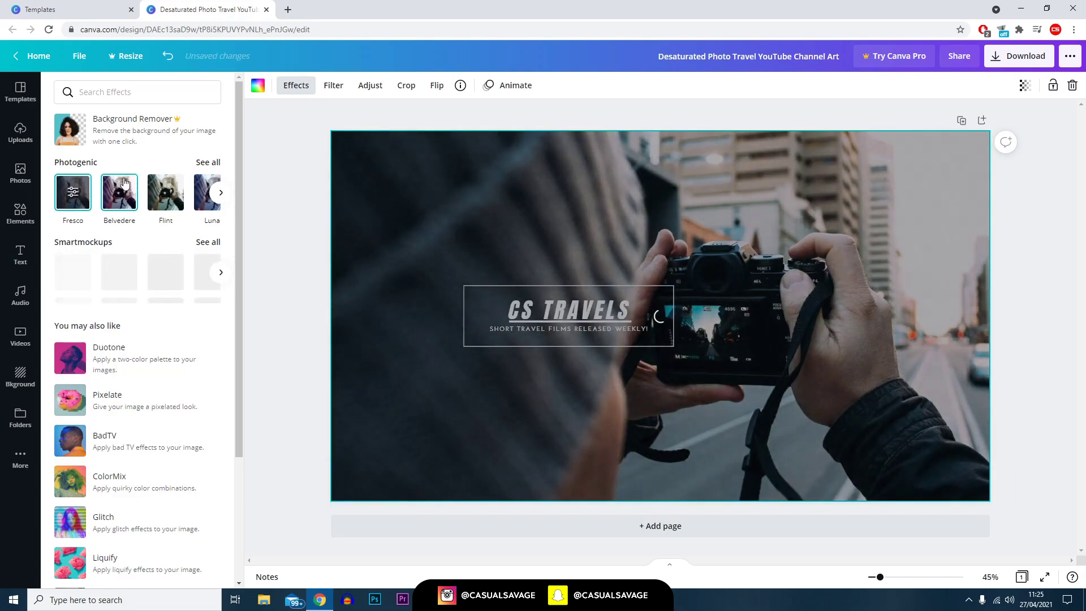
click(208, 192)
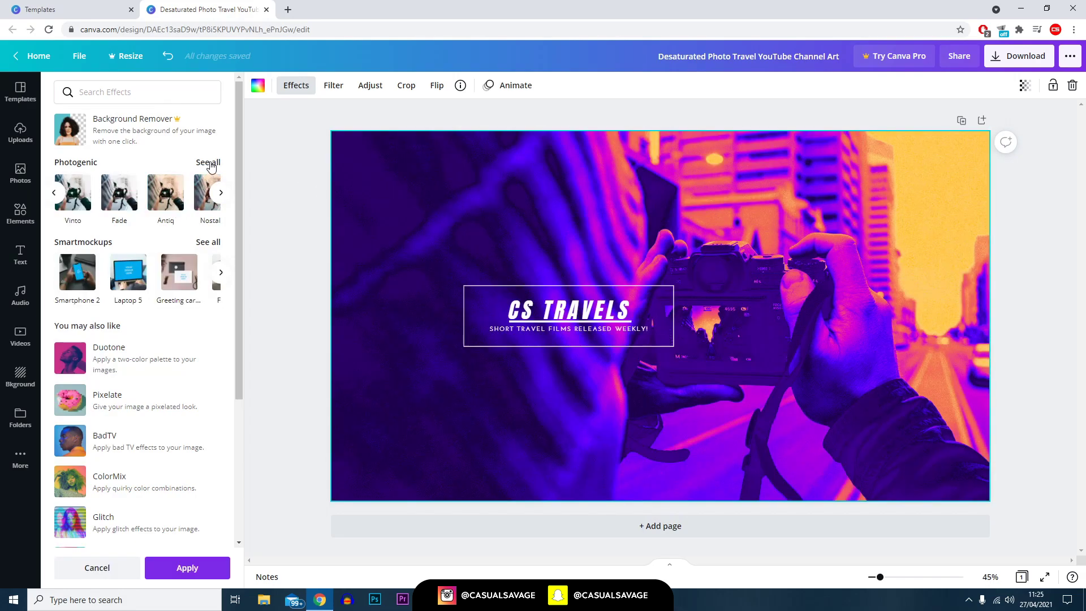
click(208, 163)
scroll(192, 340, down, 20)
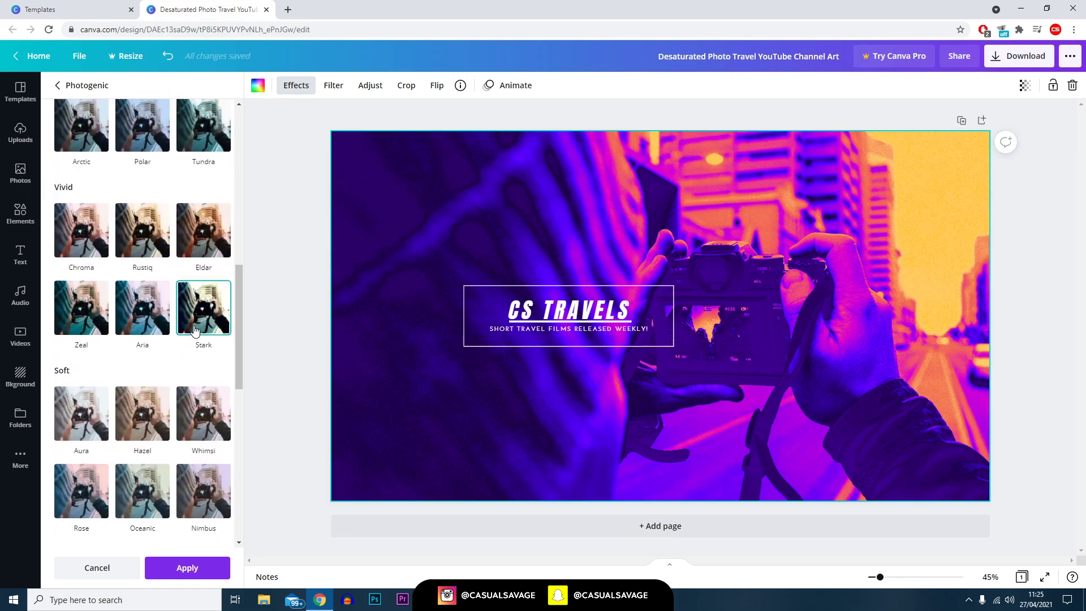
click(150, 442)
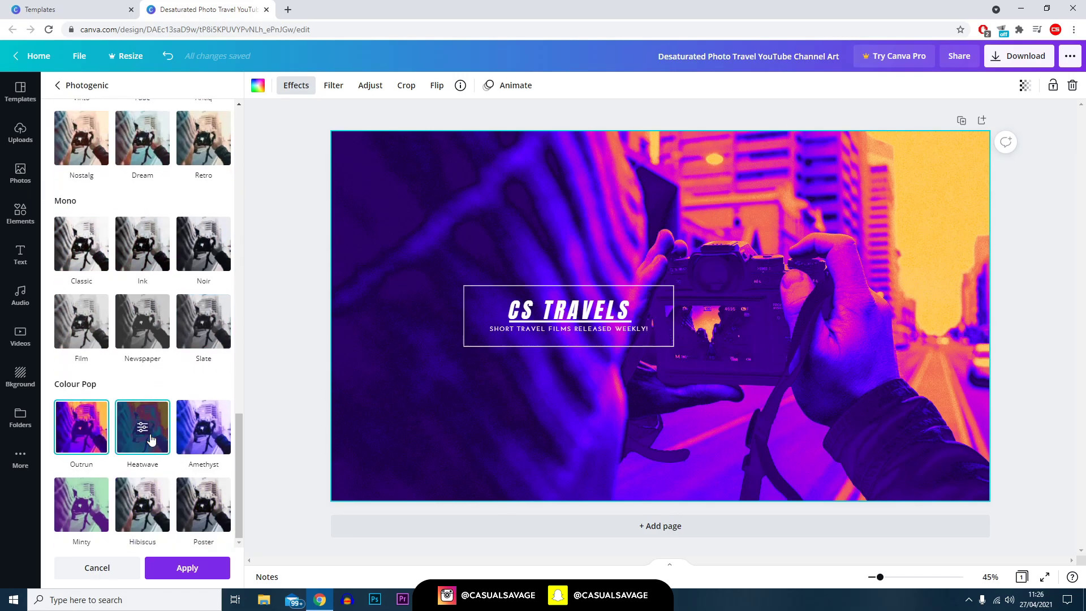
Step: Compare Minty, Hibiscus and Poster on the photo before settling back on Heatwave
click(75, 490)
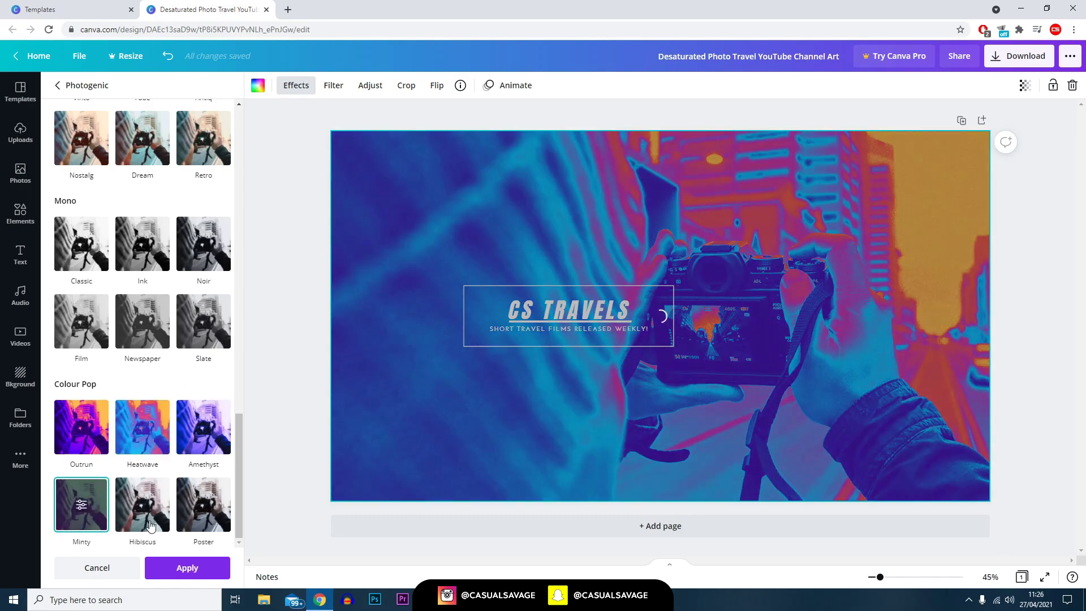
click(165, 508)
click(201, 506)
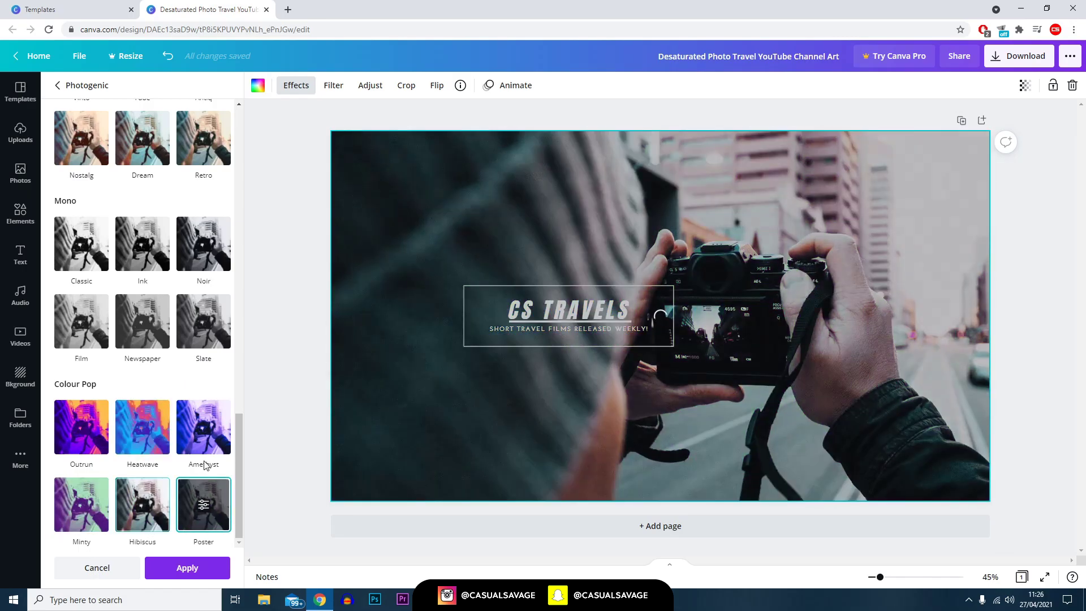
click(150, 436)
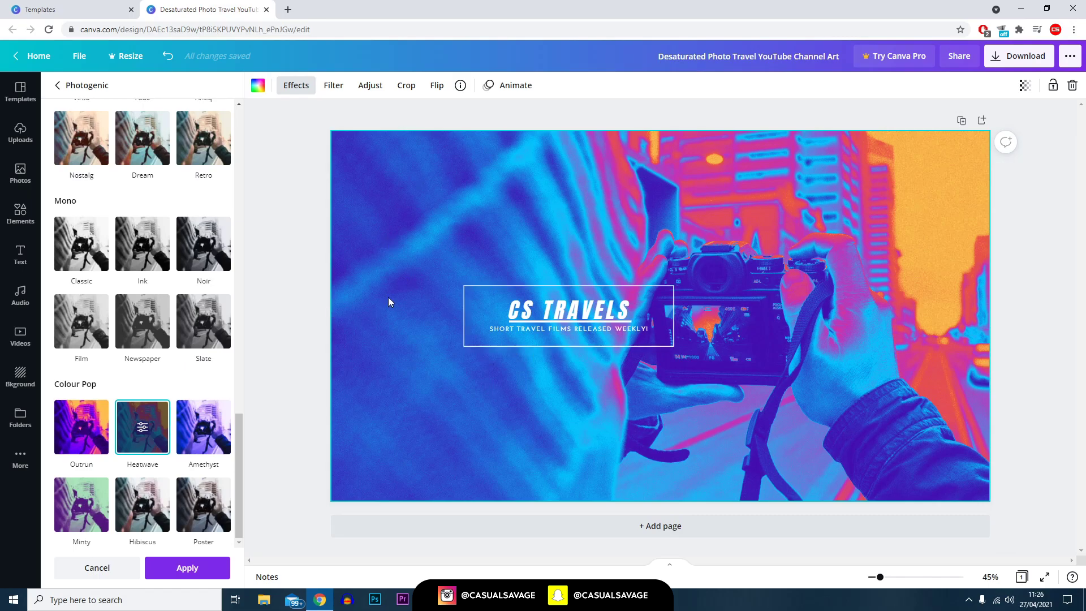
click(143, 432)
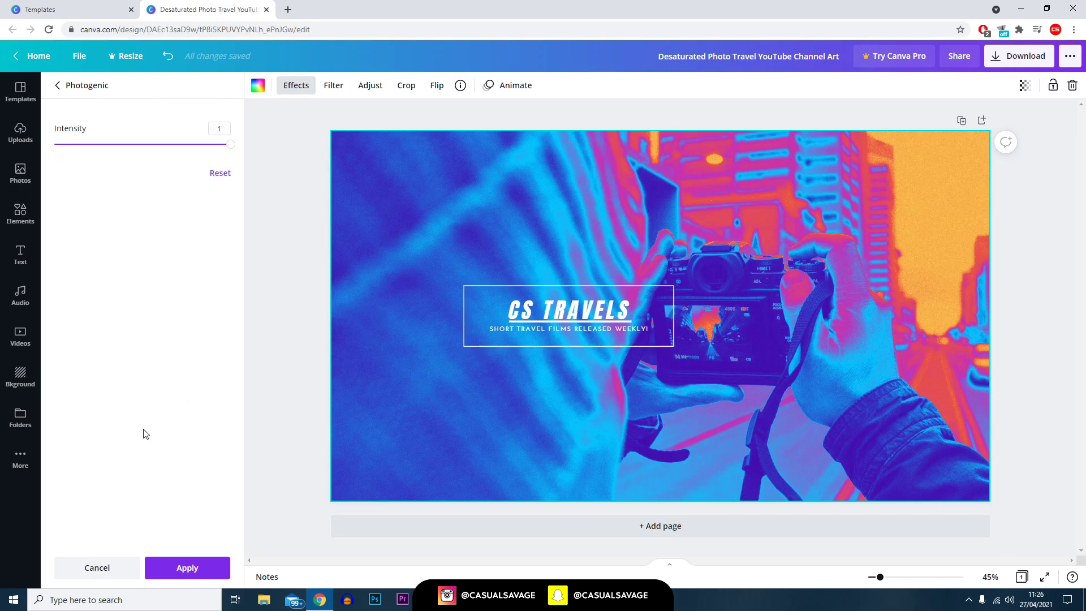
Step: Lower the Heatwave intensity to 0.81 and apply it
drag(230, 144, 203, 176)
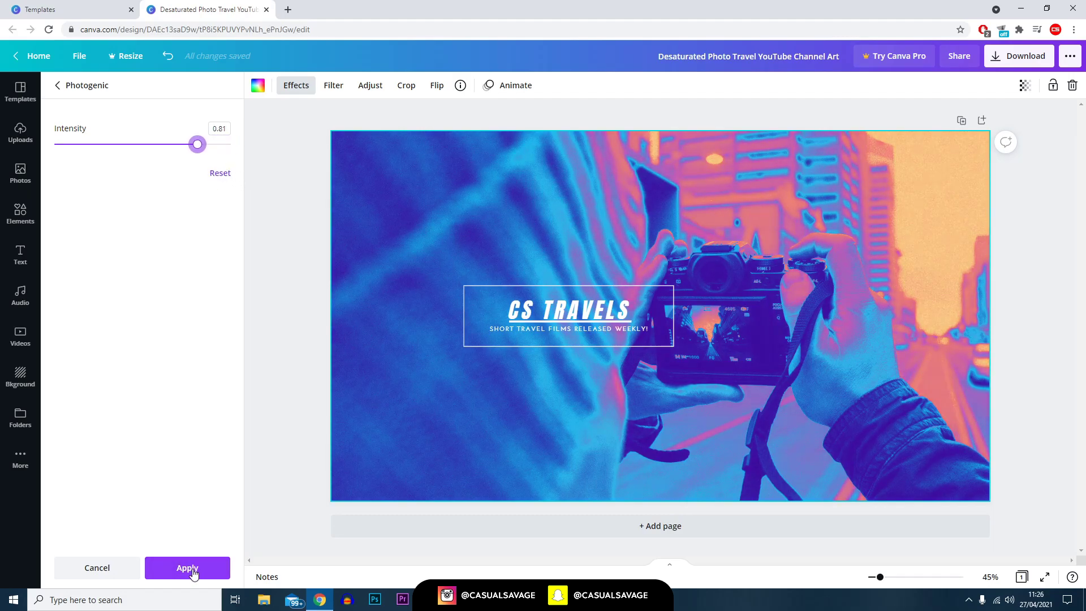
click(192, 573)
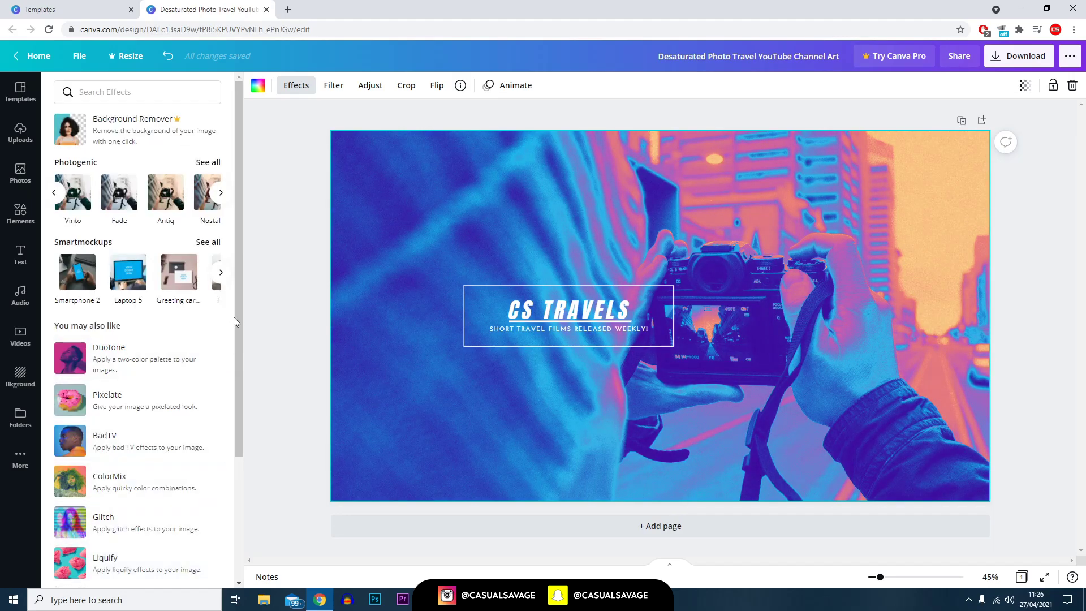
Step: Apply the Epic filter to the background photo at intensity 50
click(334, 85)
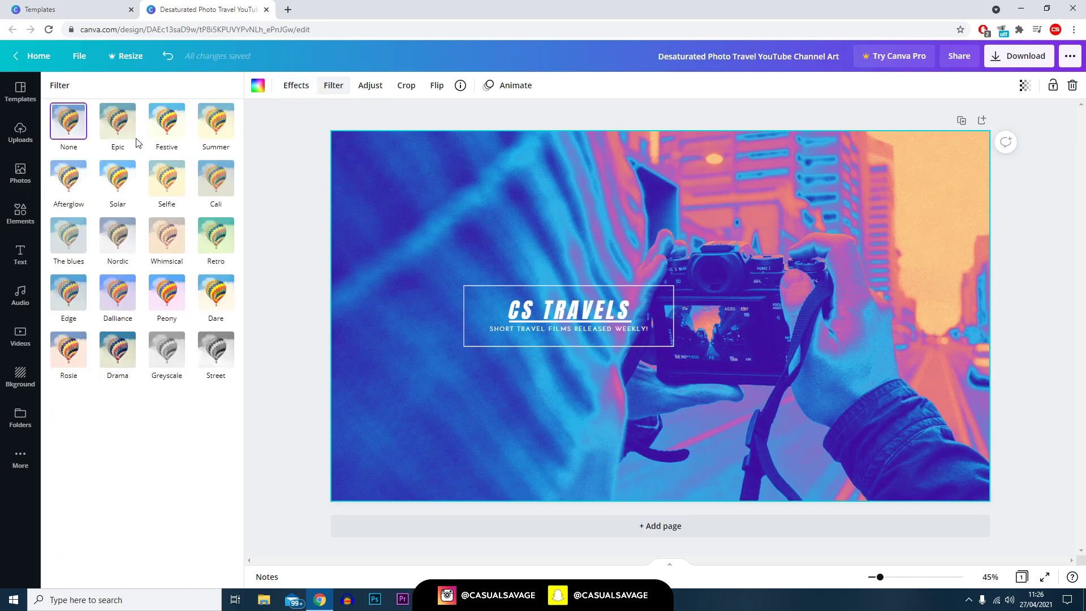
click(121, 132)
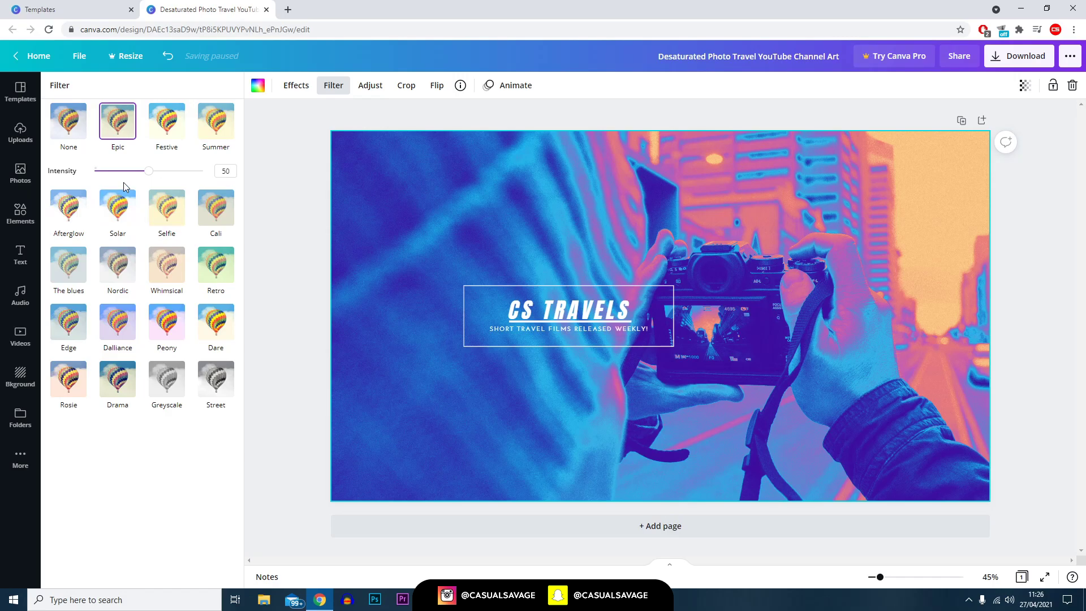
click(369, 90)
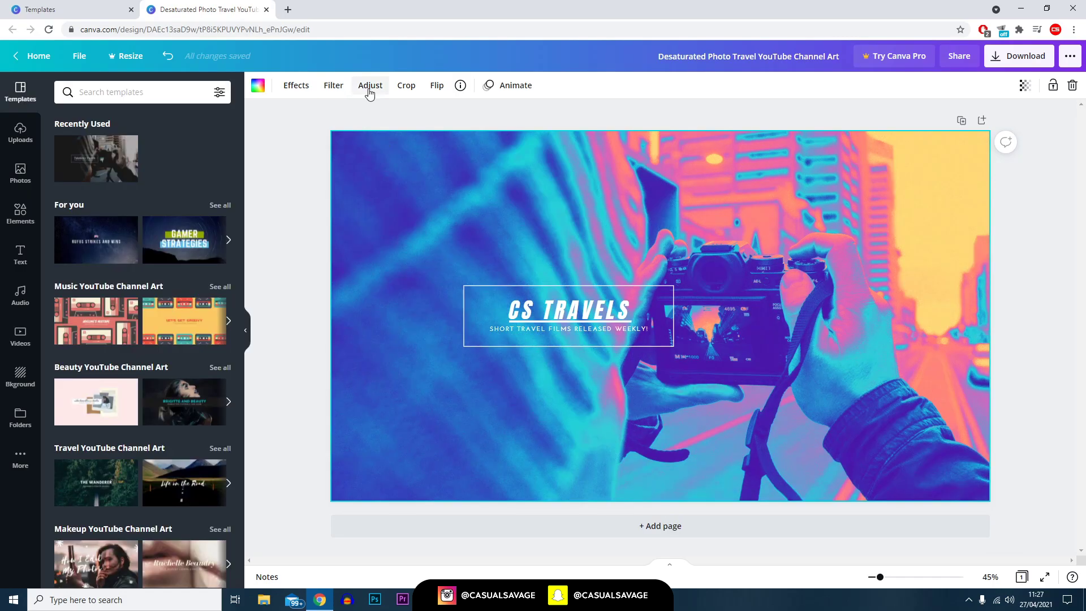
click(370, 90)
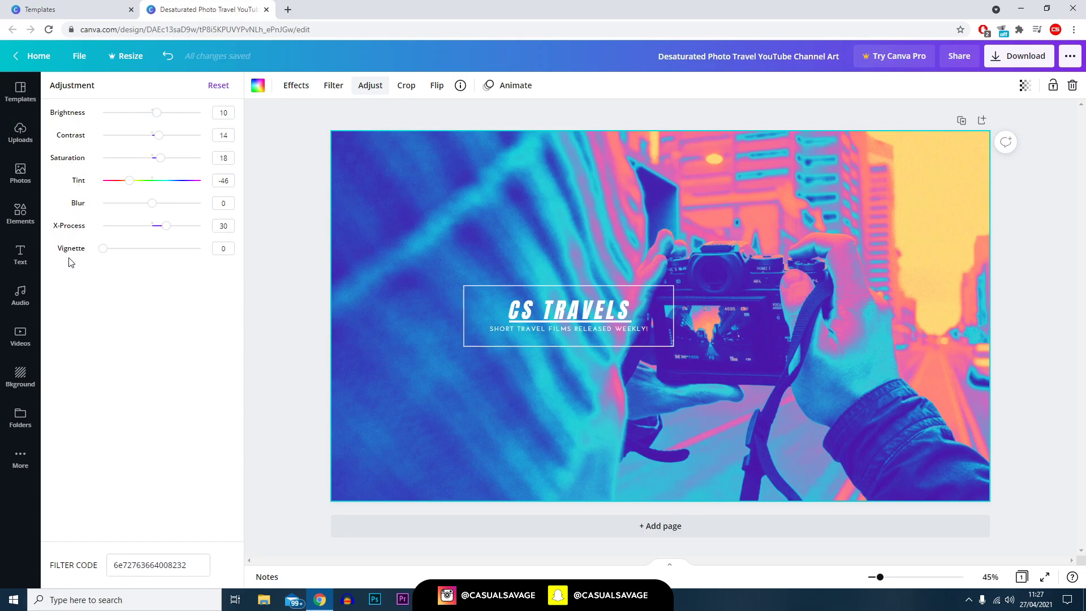
Step: Set the background photo's vignette to 100 and its blur to 3
drag(102, 249, 245, 242)
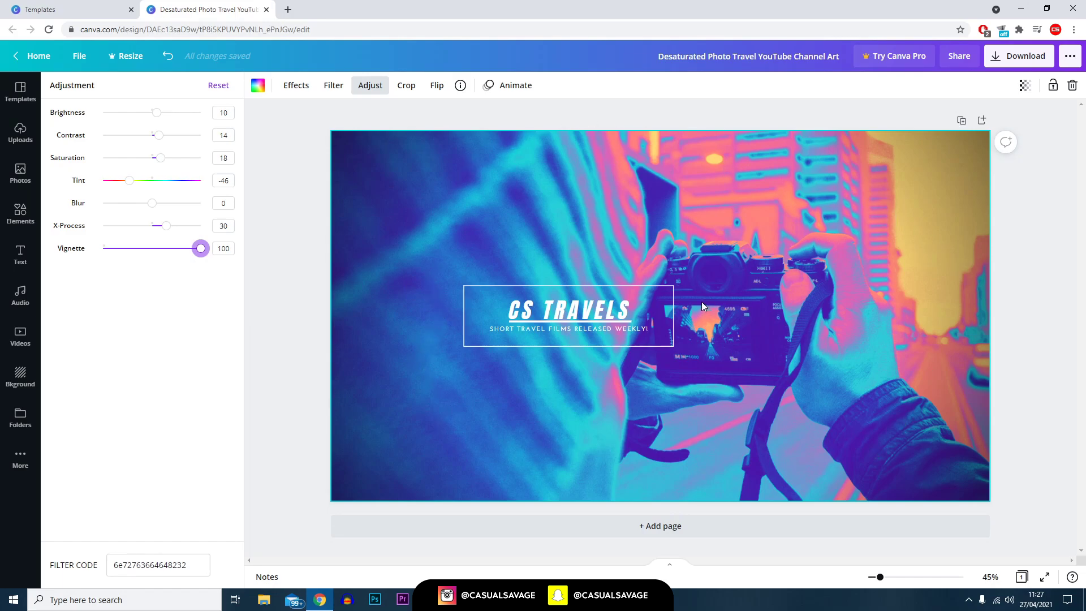
mouse_move(151, 203)
mouse_down()
mouse_move(175, 204)
mouse_move(153, 207)
mouse_up()
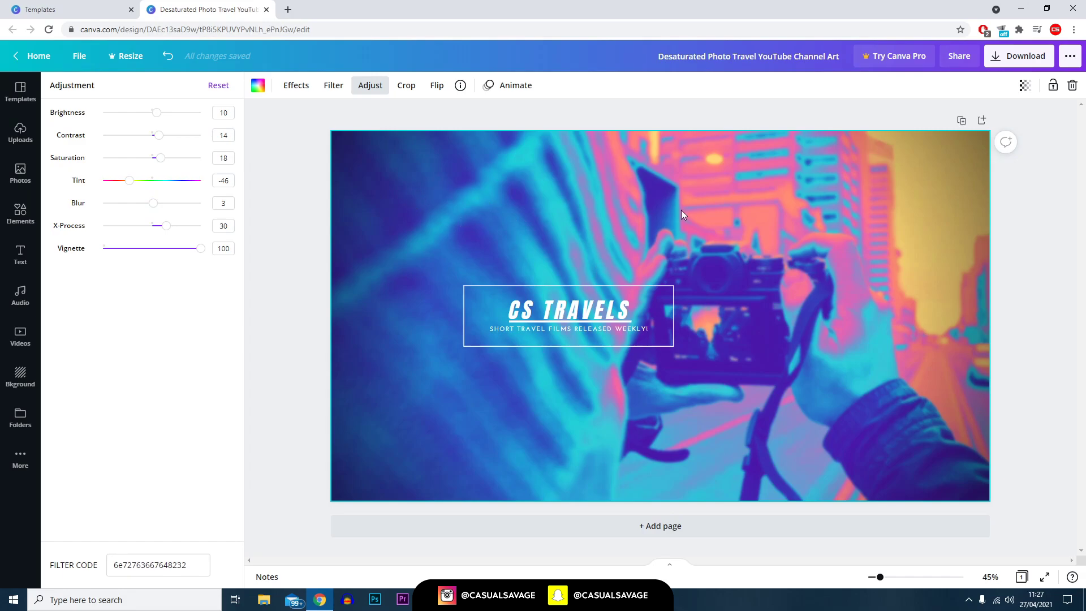
key(Escape)
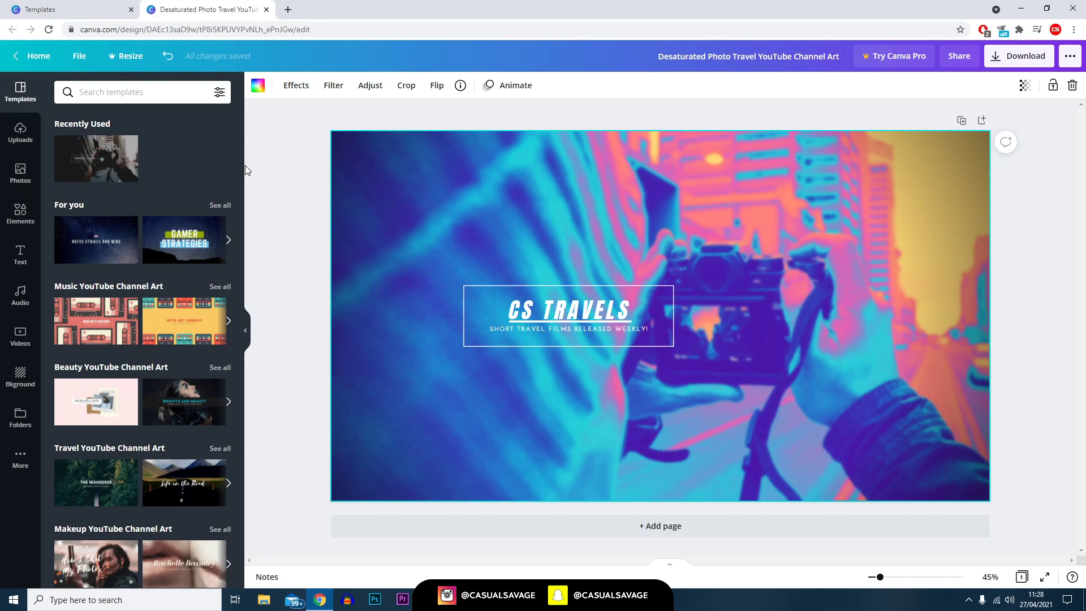
click(21, 377)
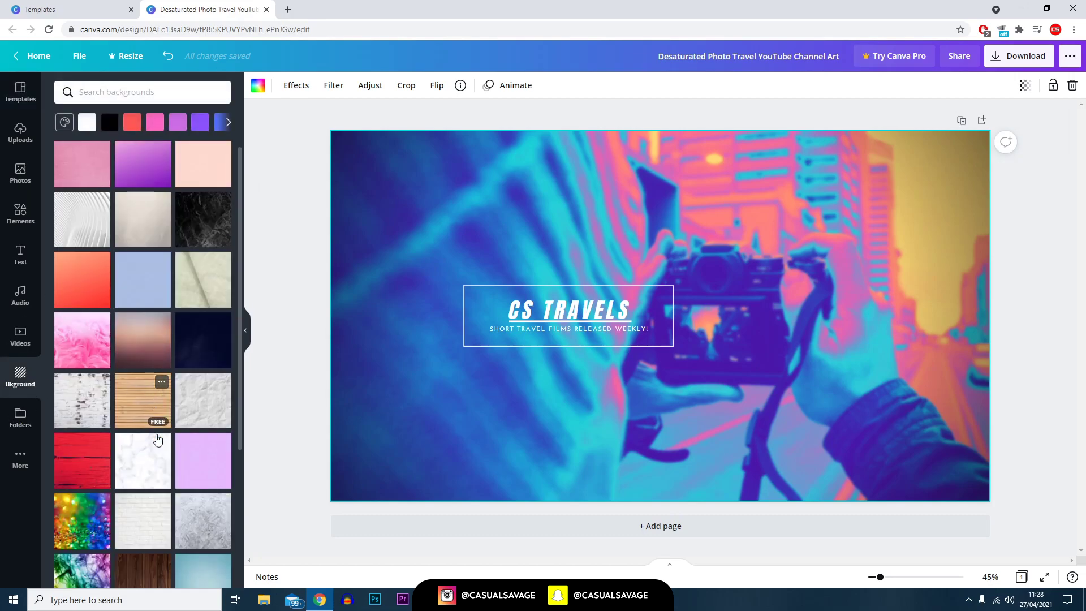
Step: Browse the stock photo and background libraries for a new banner background
scroll(158, 440, down, 7)
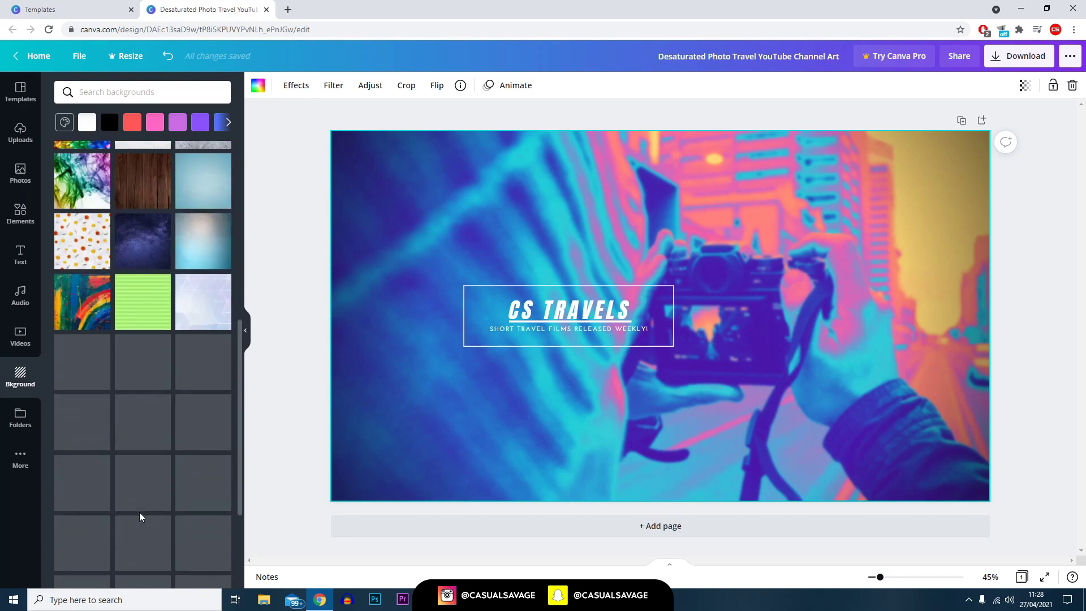
click(23, 182)
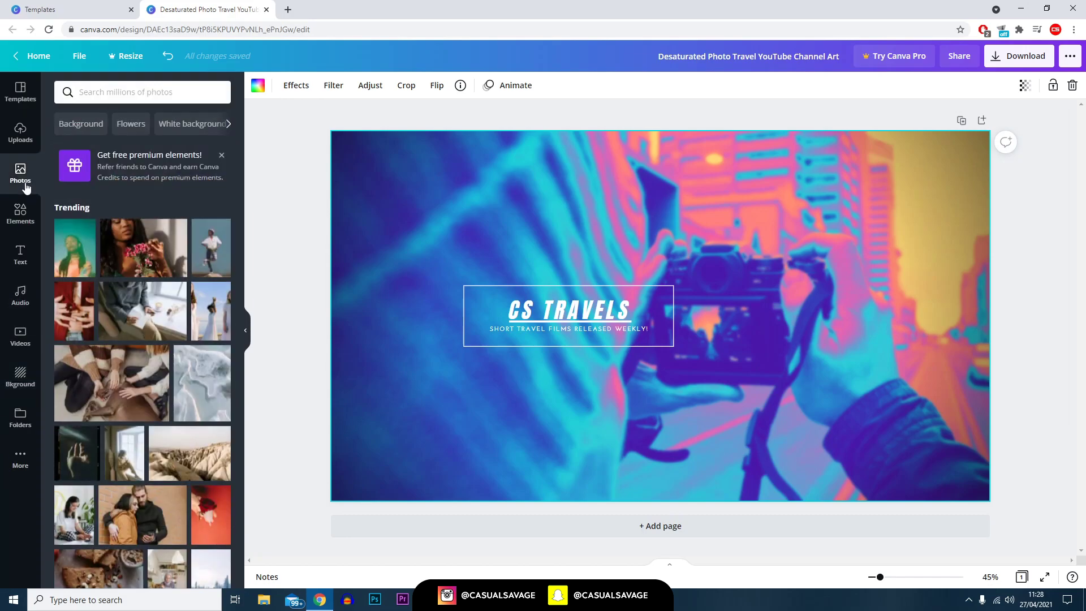
scroll(139, 401, down, 3)
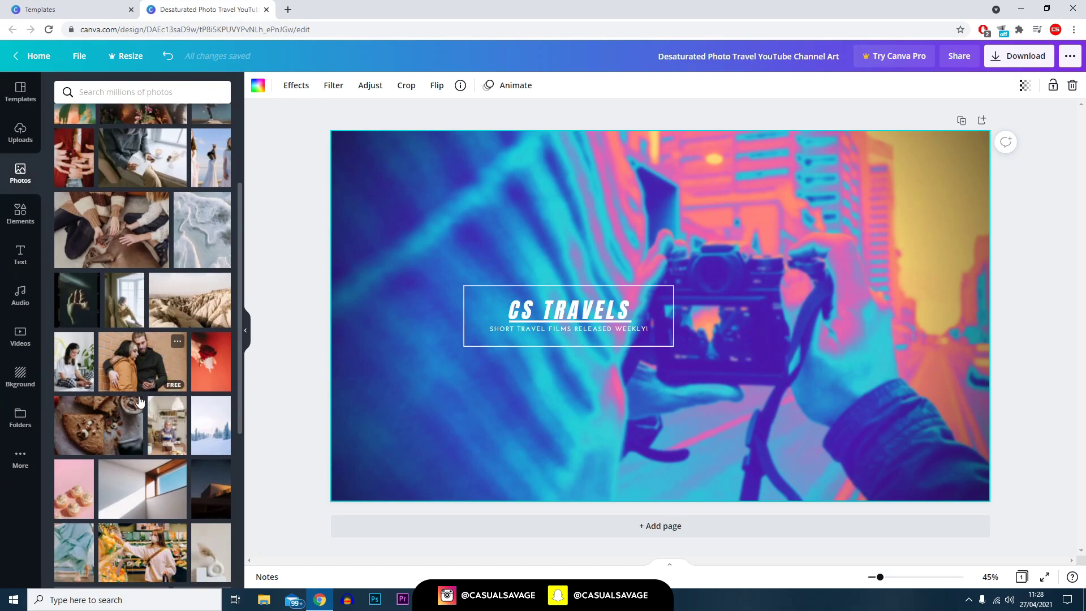
scroll(140, 401, down, 3)
scroll(130, 415, down, 3)
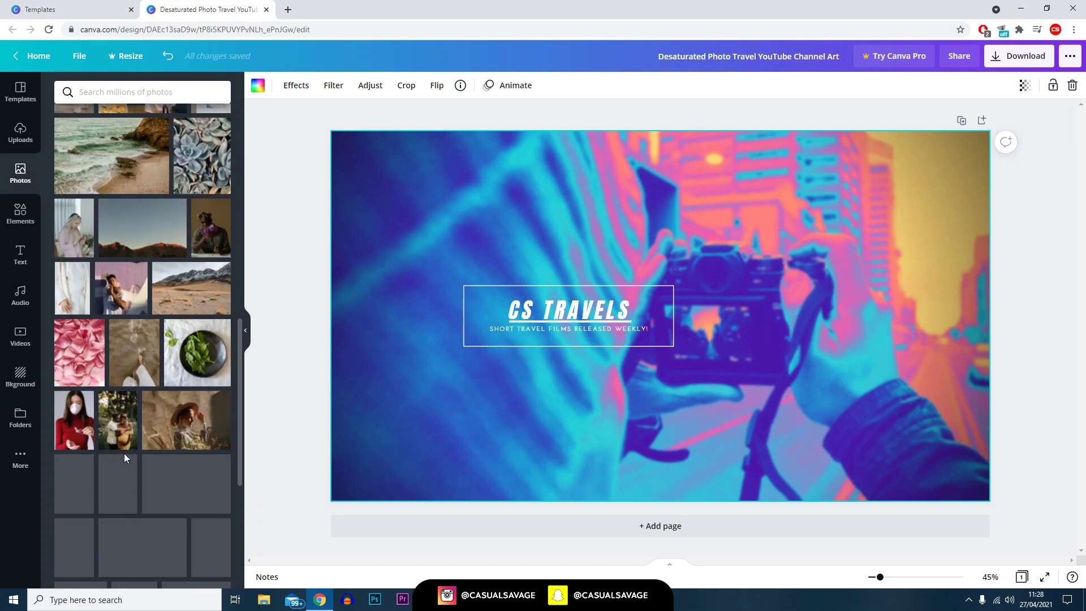
scroll(122, 458, down, 2)
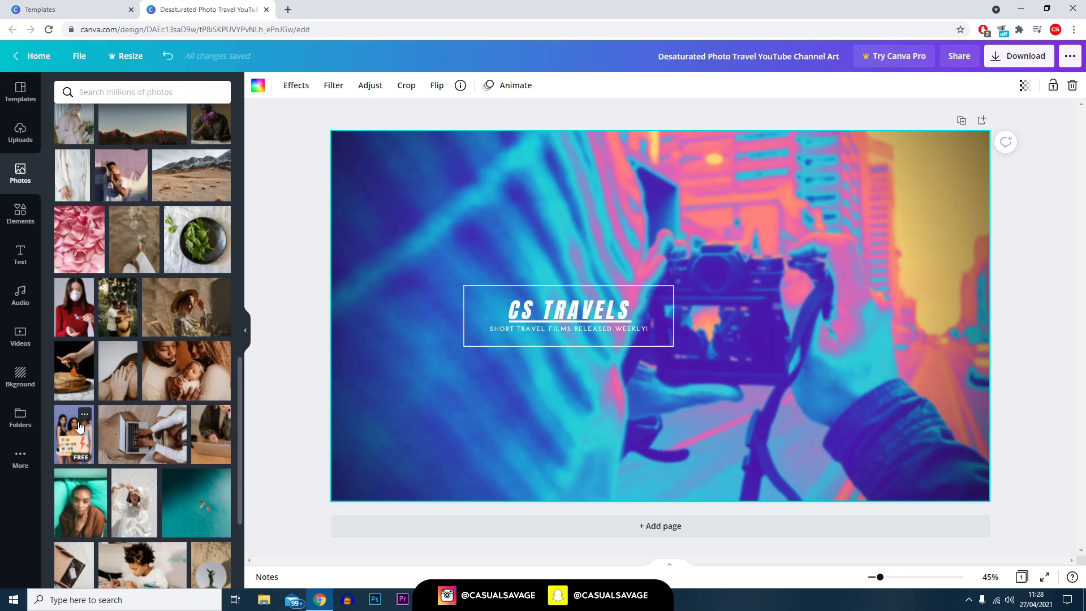
click(21, 376)
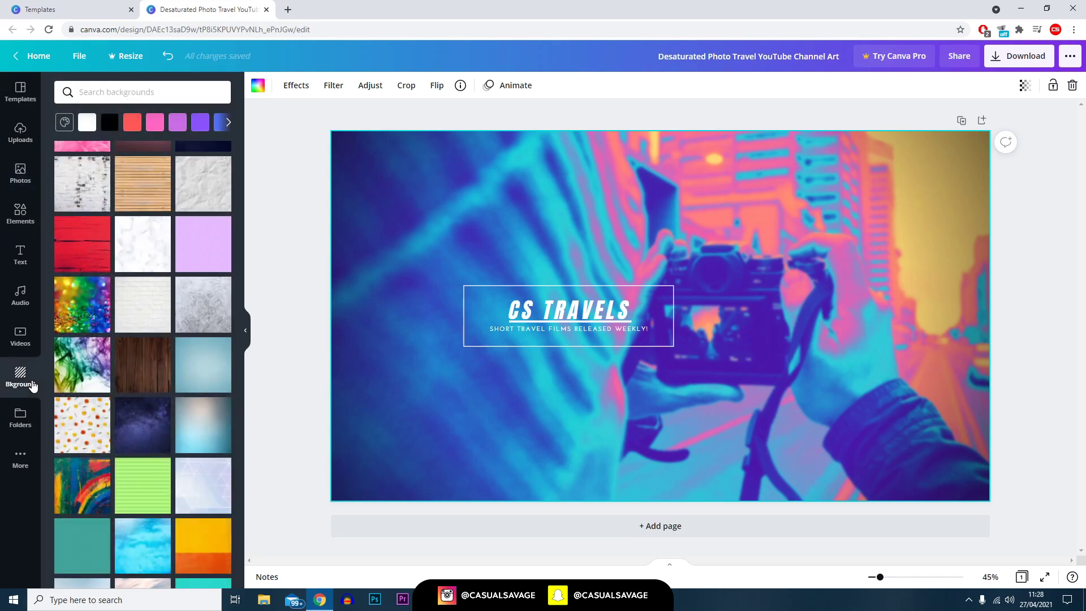
scroll(149, 368, up, 4)
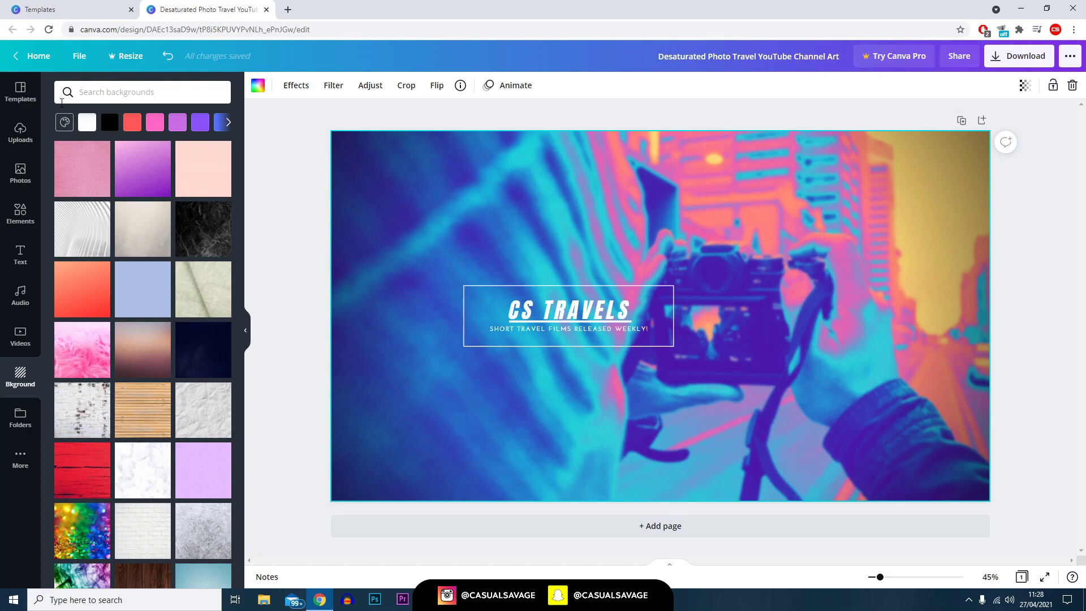
Step: Drag the photo of a woman holding a camera onto the channel art
click(20, 135)
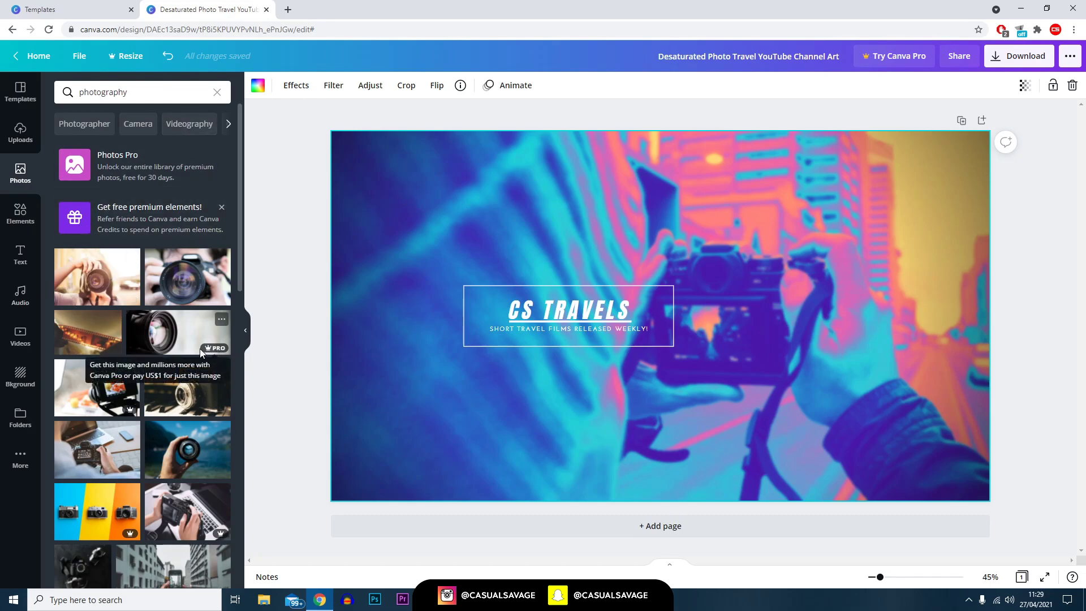
scroll(131, 387, down, 1)
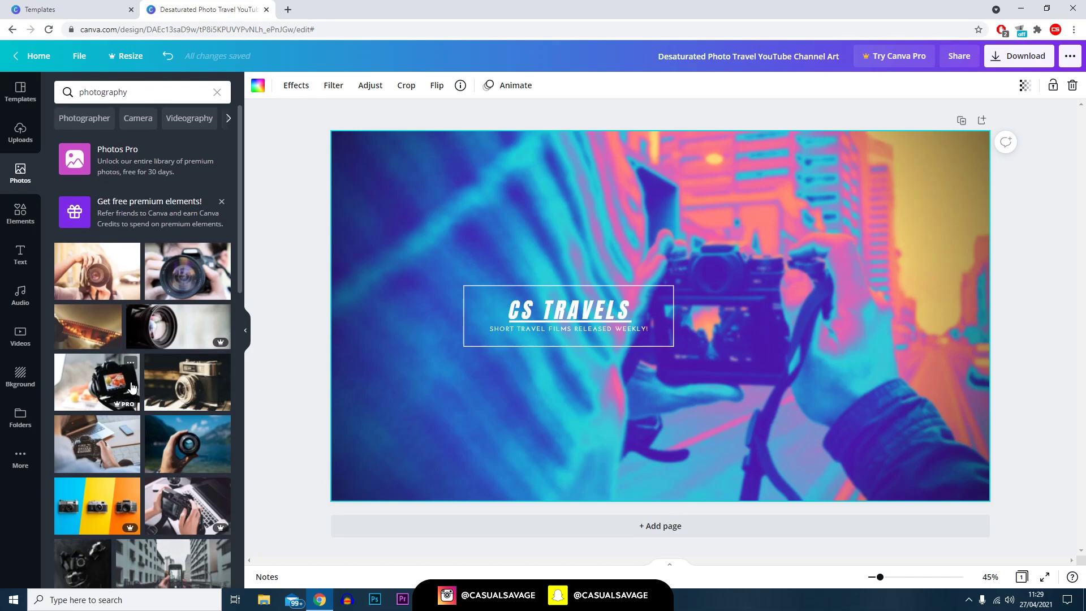
scroll(132, 387, down, 1)
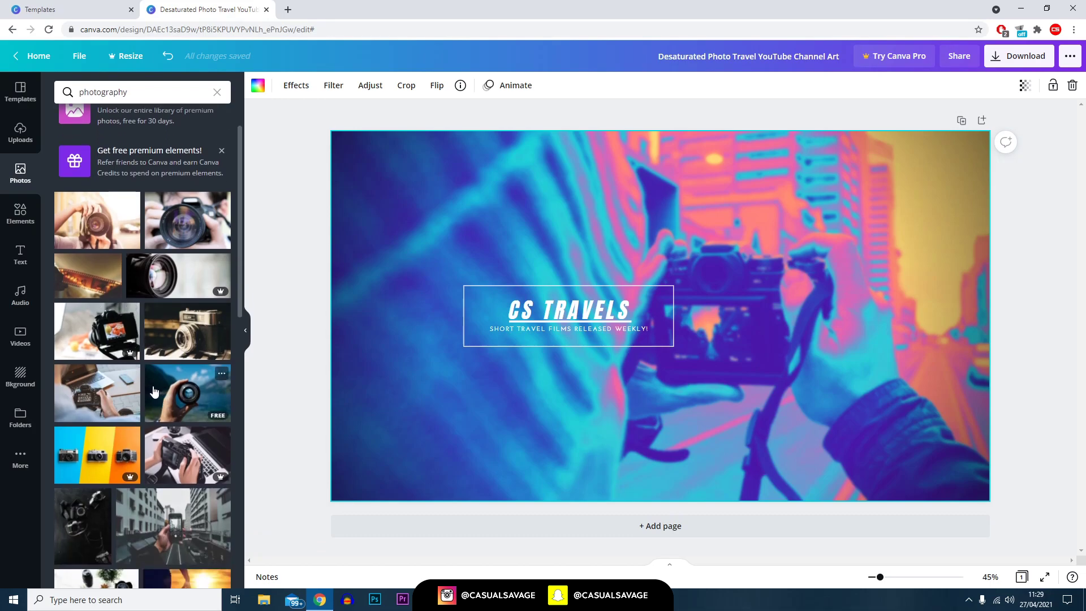
scroll(153, 390, down, 4)
drag(187, 326, 441, 179)
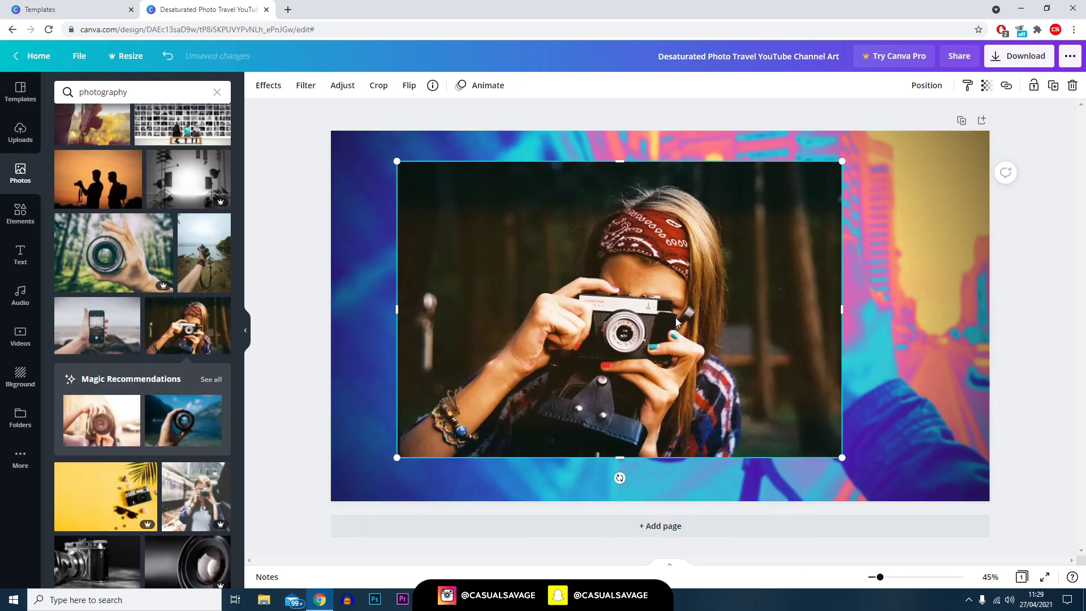
Step: Enlarge the camera photo to cover the banner and send it behind the CS TRAVELS title
drag(677, 322, 611, 281)
drag(776, 427, 1031, 506)
drag(880, 432, 878, 394)
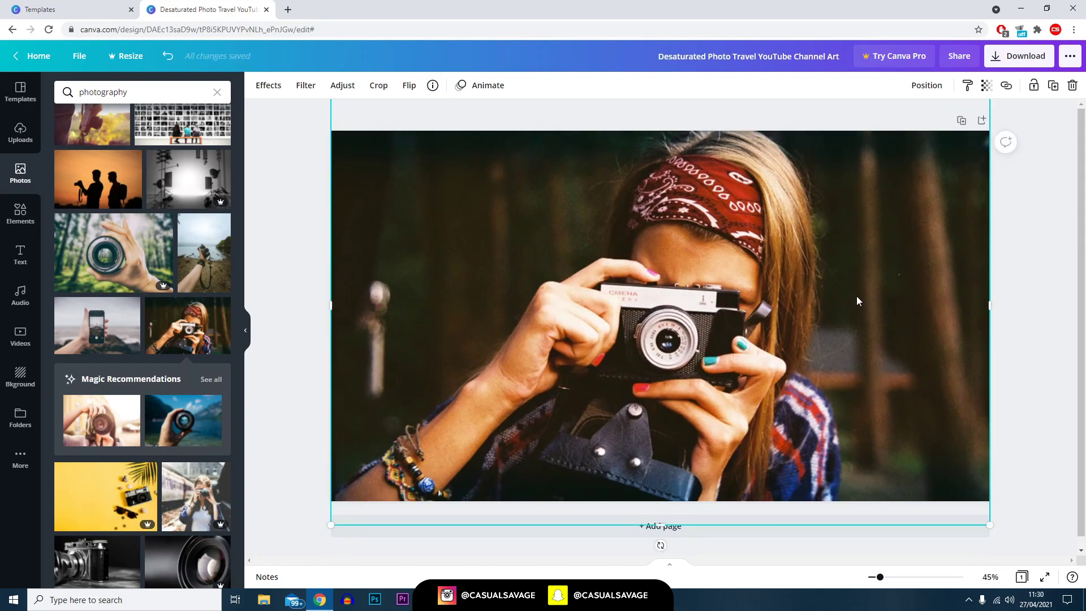
right_click(817, 307)
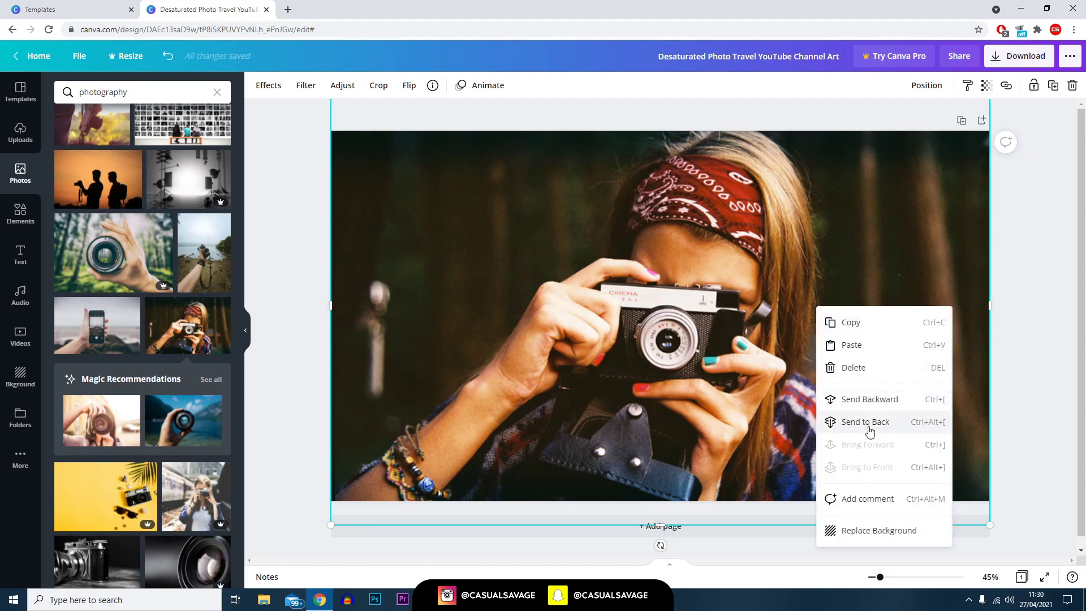
click(870, 404)
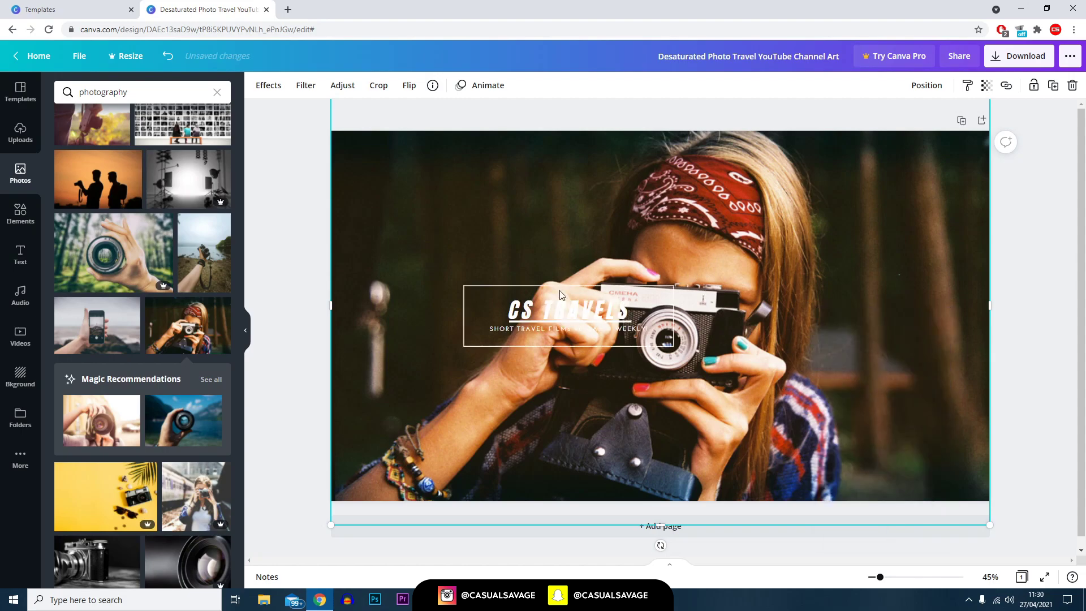
Step: Select the CS TRAVELS heading inside the title group and press Ctrl+I
click(703, 290)
click(763, 355)
click(564, 333)
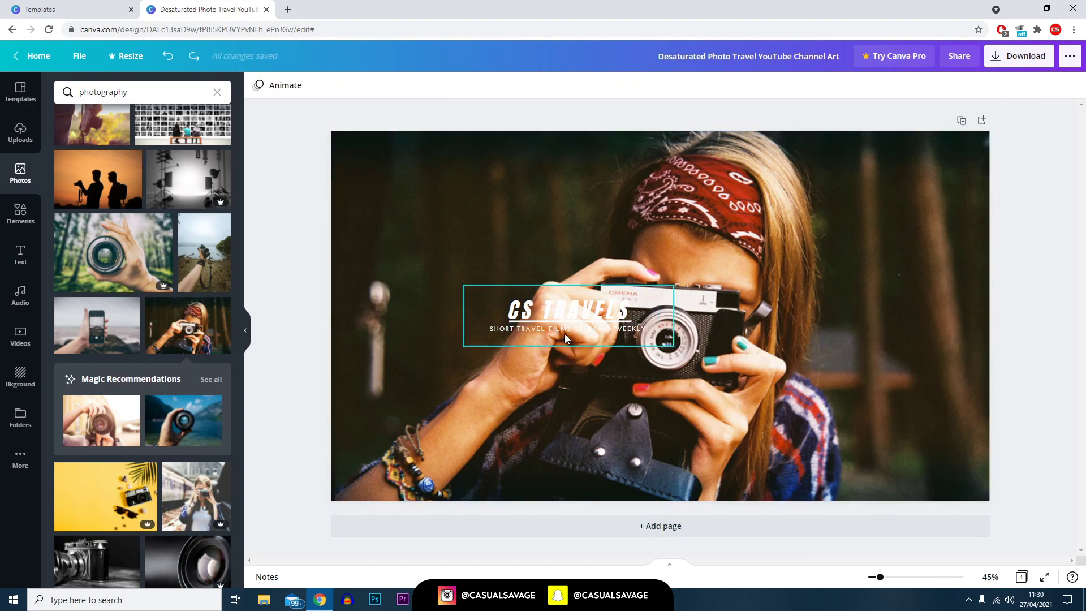
click(567, 319)
key(ctrl+i)
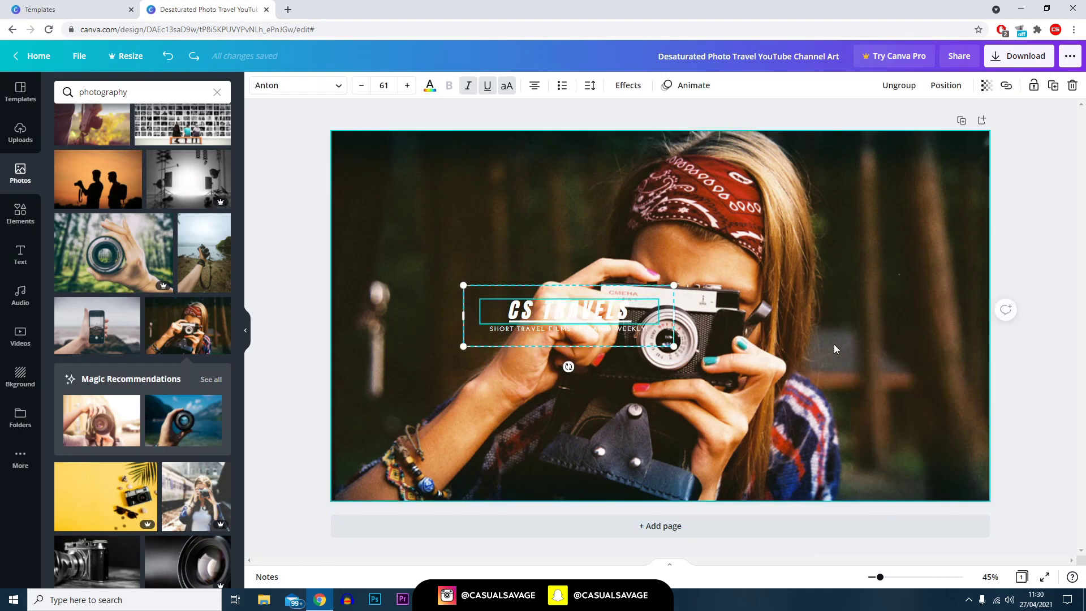
Step: Apply a black-and-white effect to the woman-with-camera photo, then check the title and subtitle selections
click(702, 285)
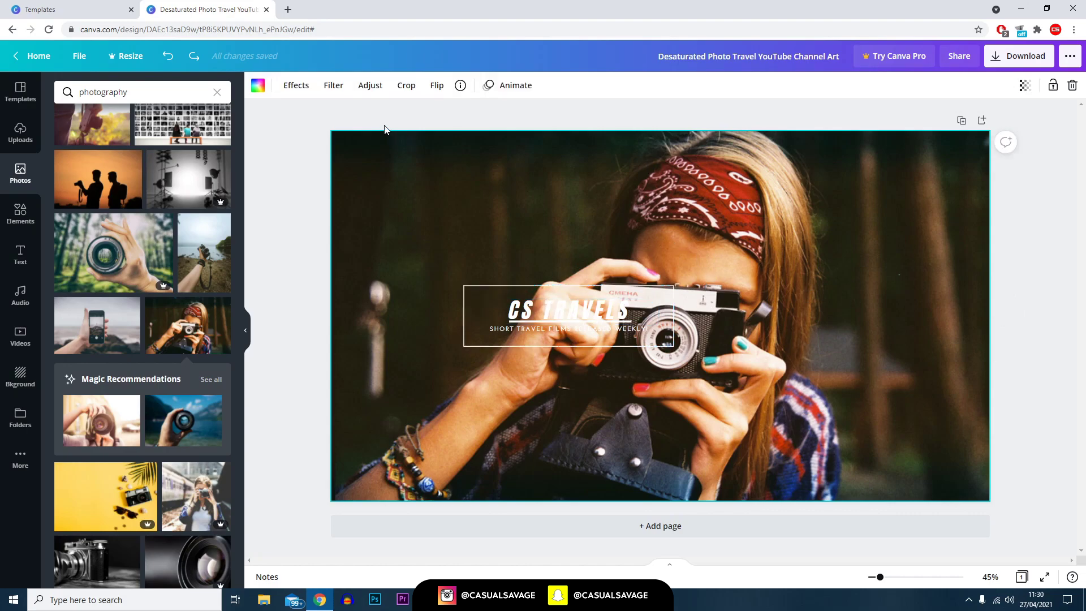
click(297, 85)
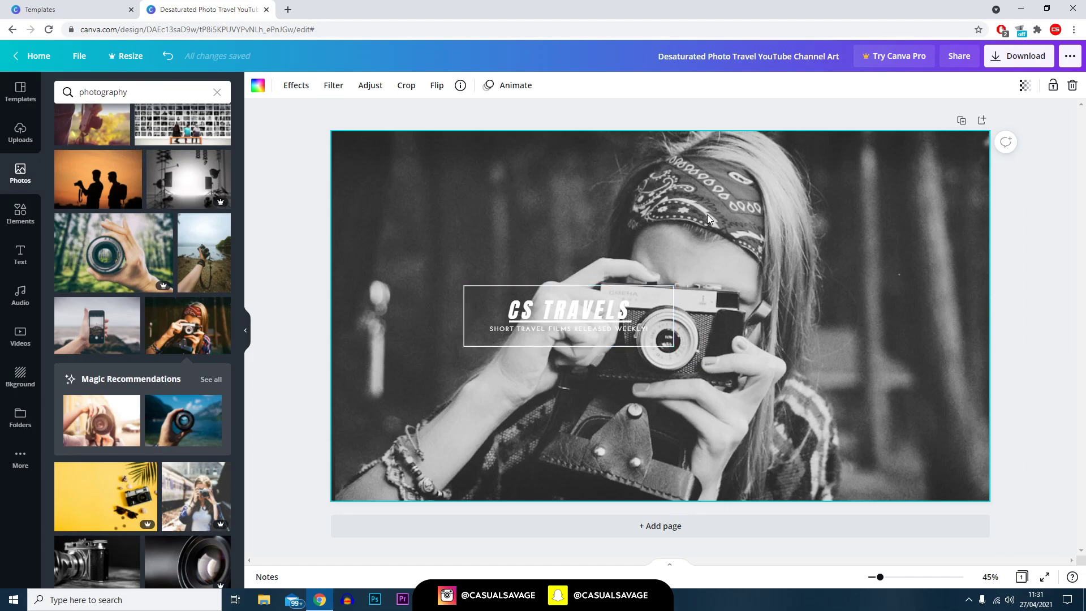
click(512, 320)
click(507, 329)
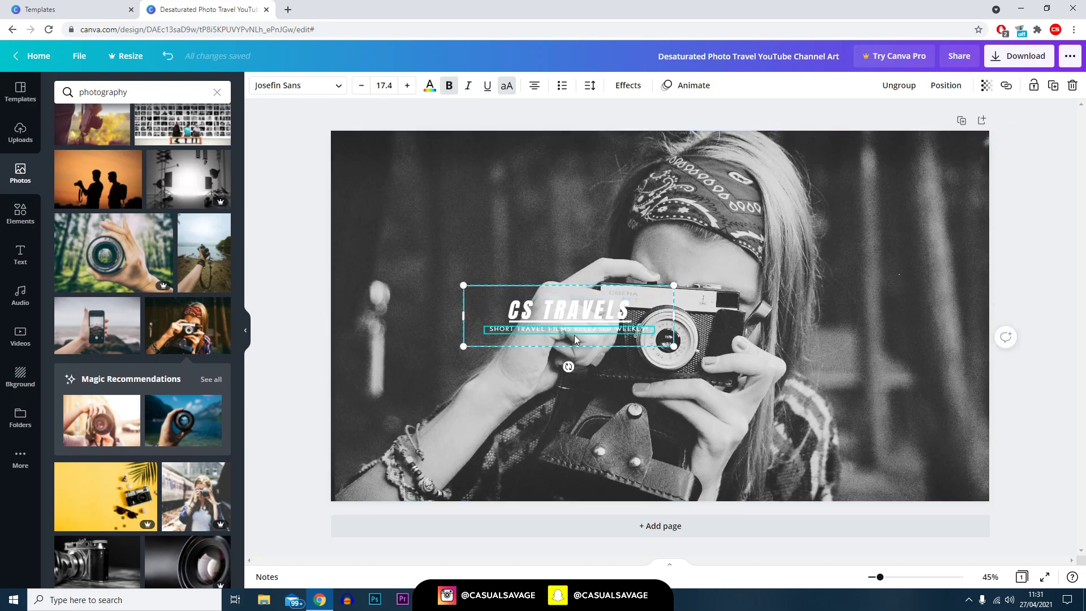
click(886, 359)
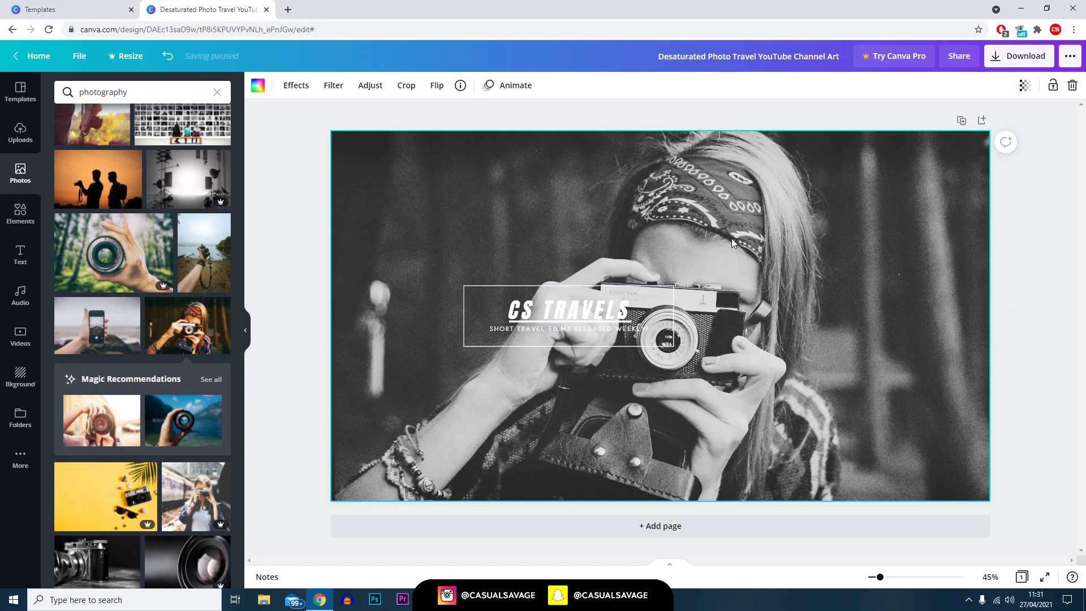
click(6, 210)
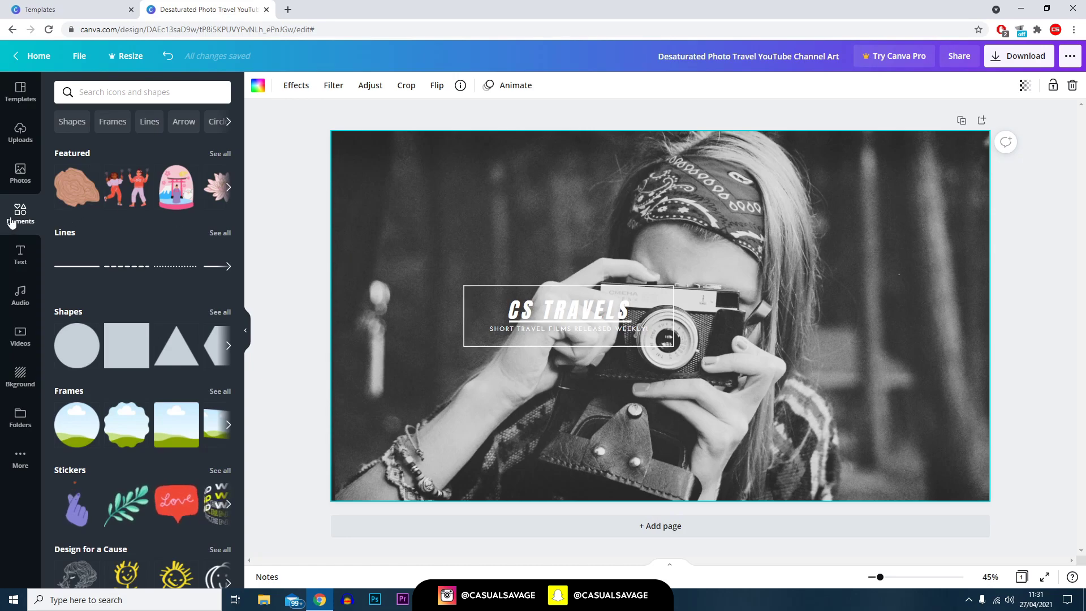
Step: Scroll through the Elements shapes, ready-made text styles, audio tracks and stock videos
scroll(137, 284, down, 3)
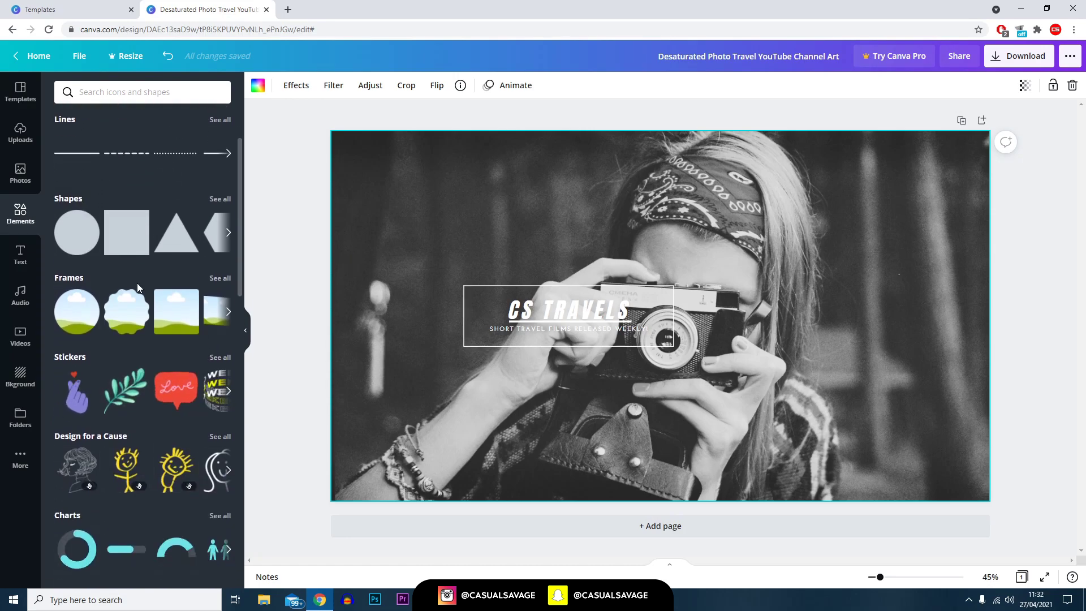
scroll(139, 286, down, 1)
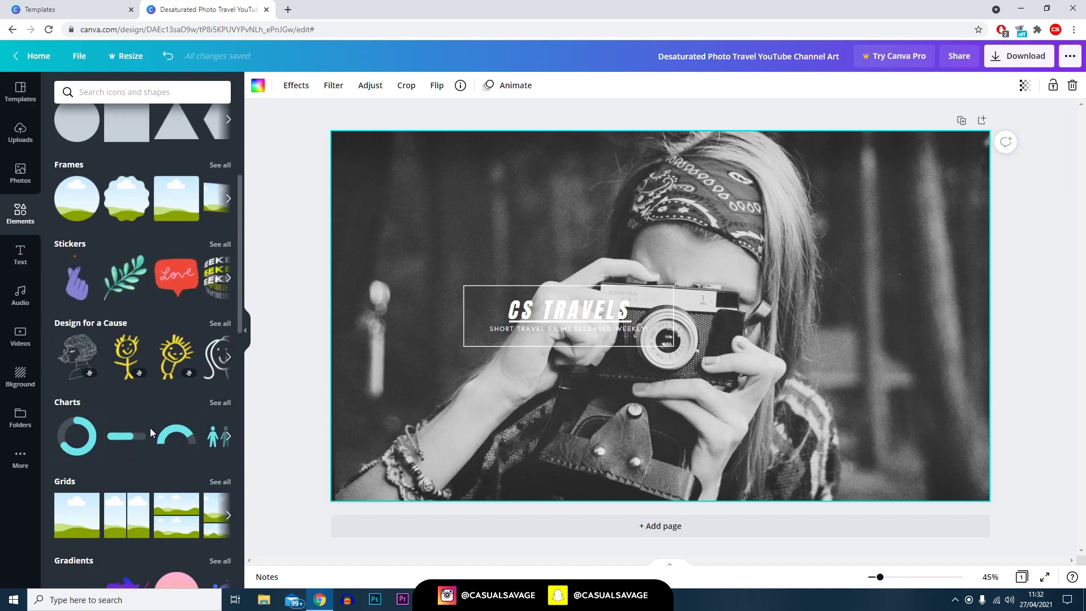
click(27, 264)
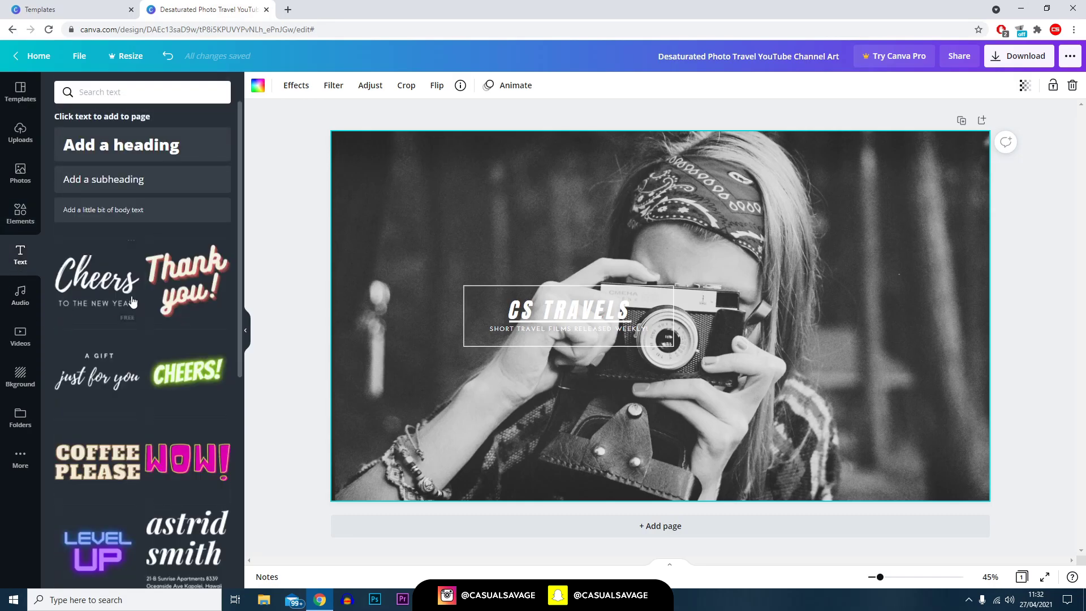
scroll(123, 328, down, 4)
click(20, 294)
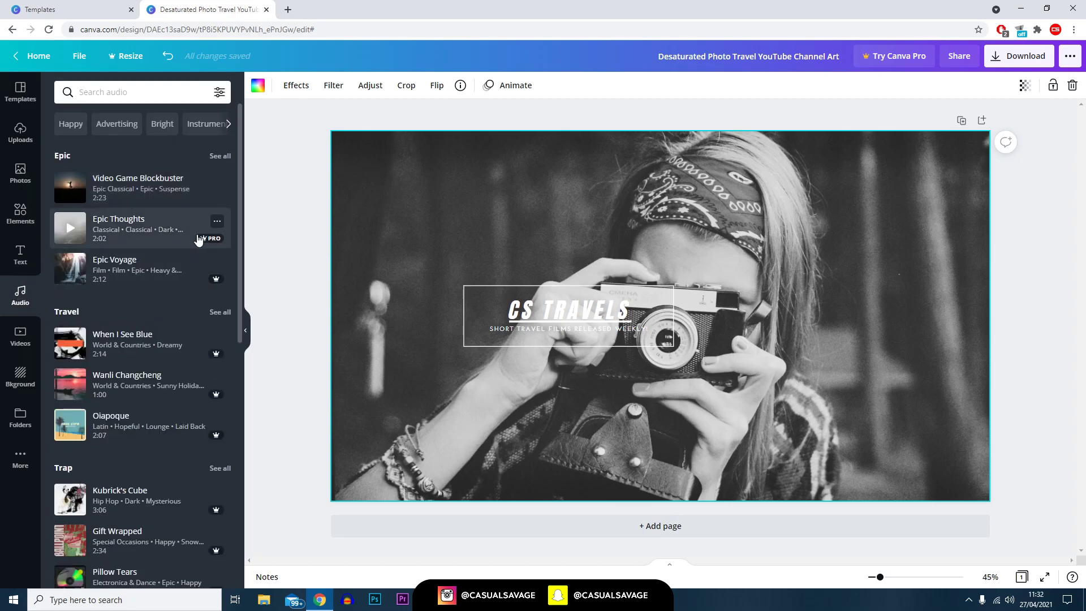
mouse_move(198, 240)
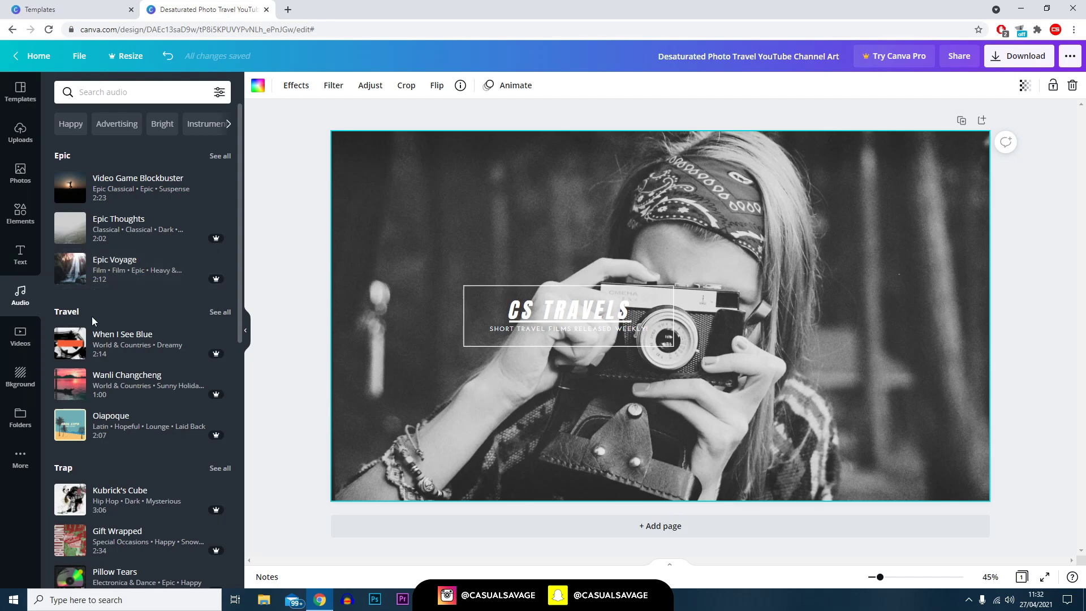
click(29, 346)
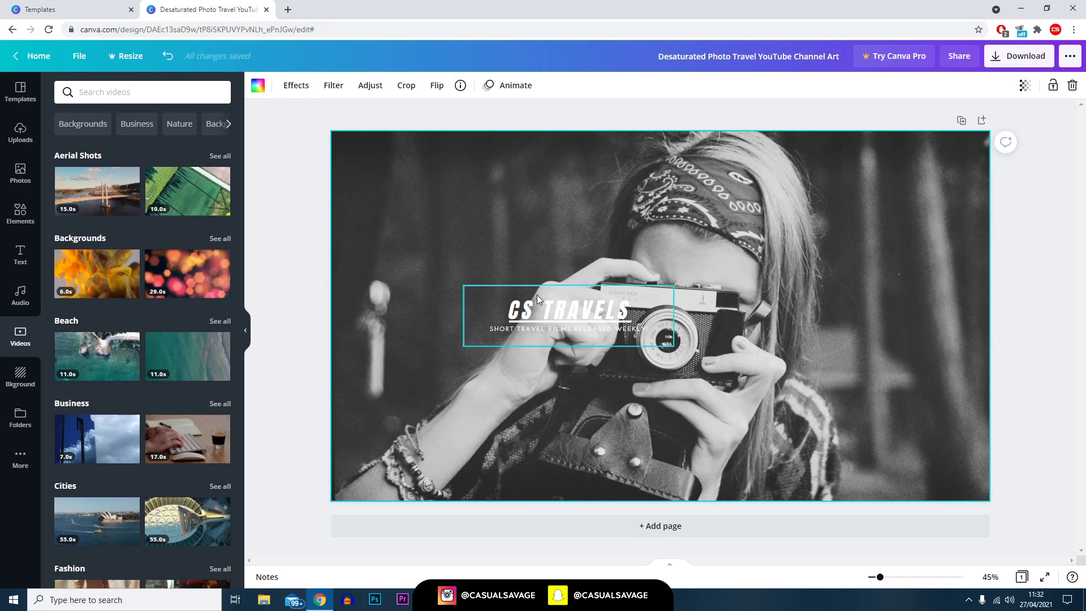
Step: Look over the apps and integrations list, including Pexels, Pixabay, Embeds and YouTube
click(3, 463)
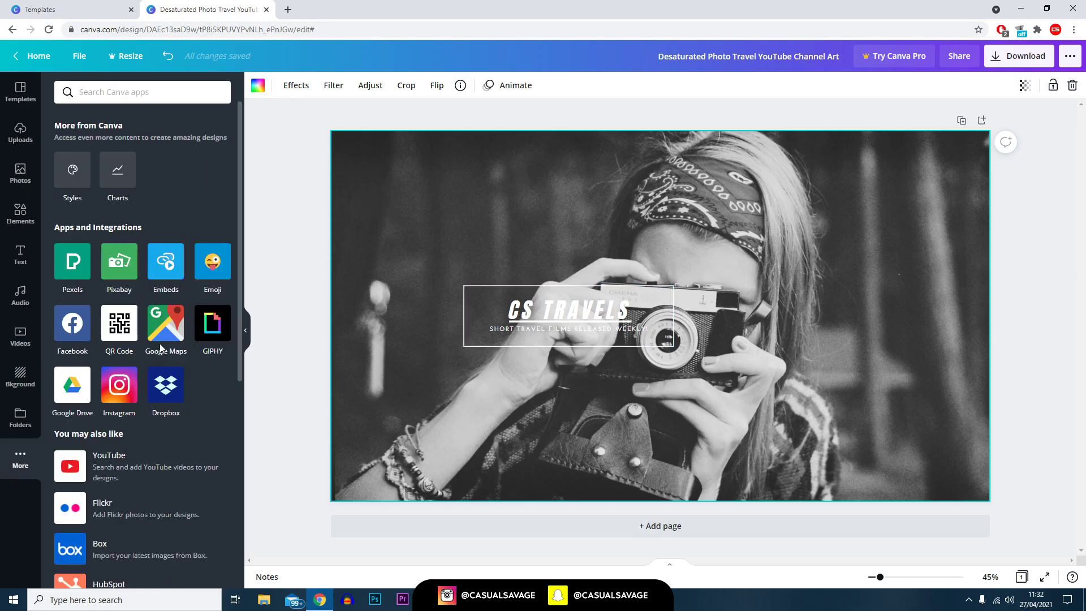
scroll(164, 225, down, 2)
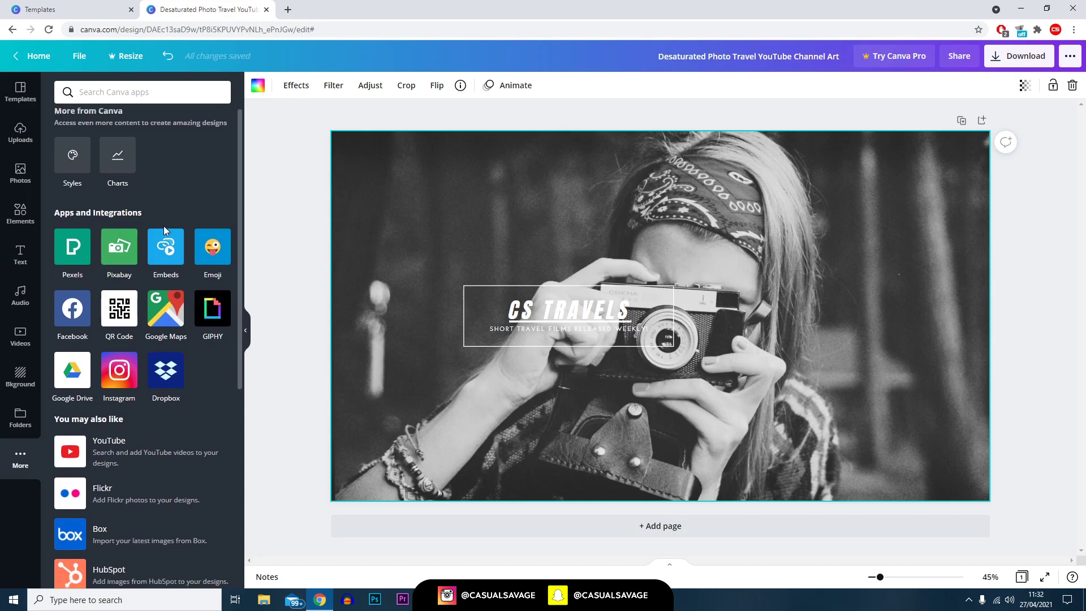
scroll(141, 366, down, 5)
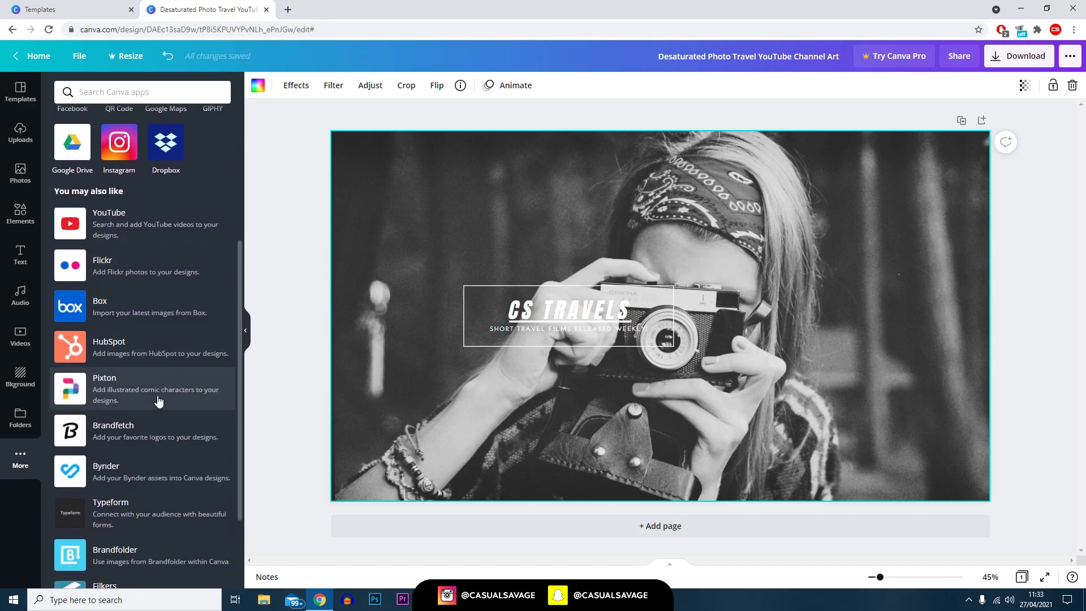
scroll(126, 497, up, 6)
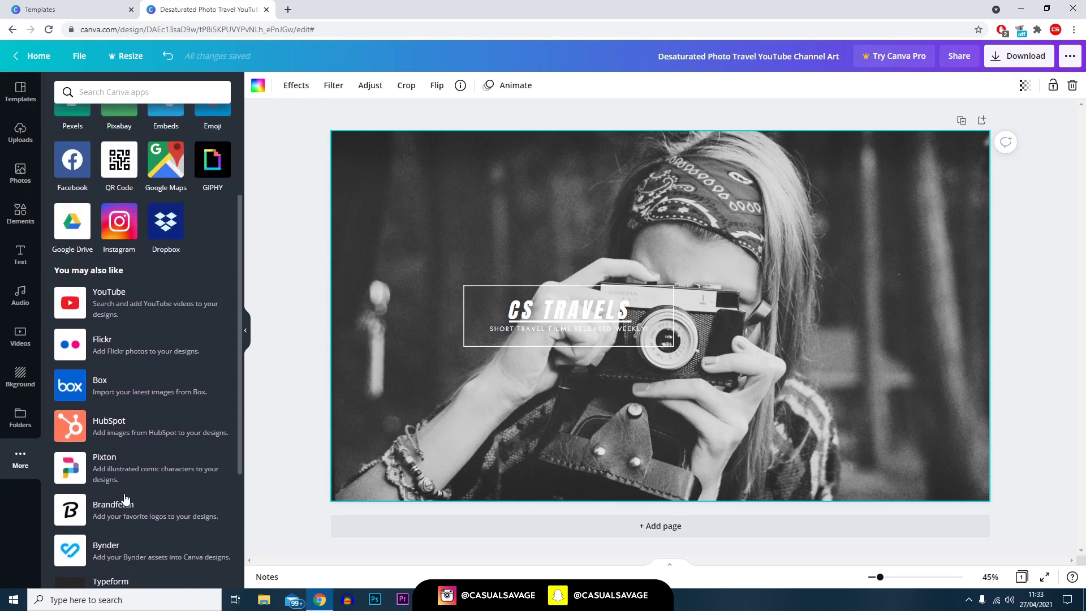
scroll(129, 458, up, 1)
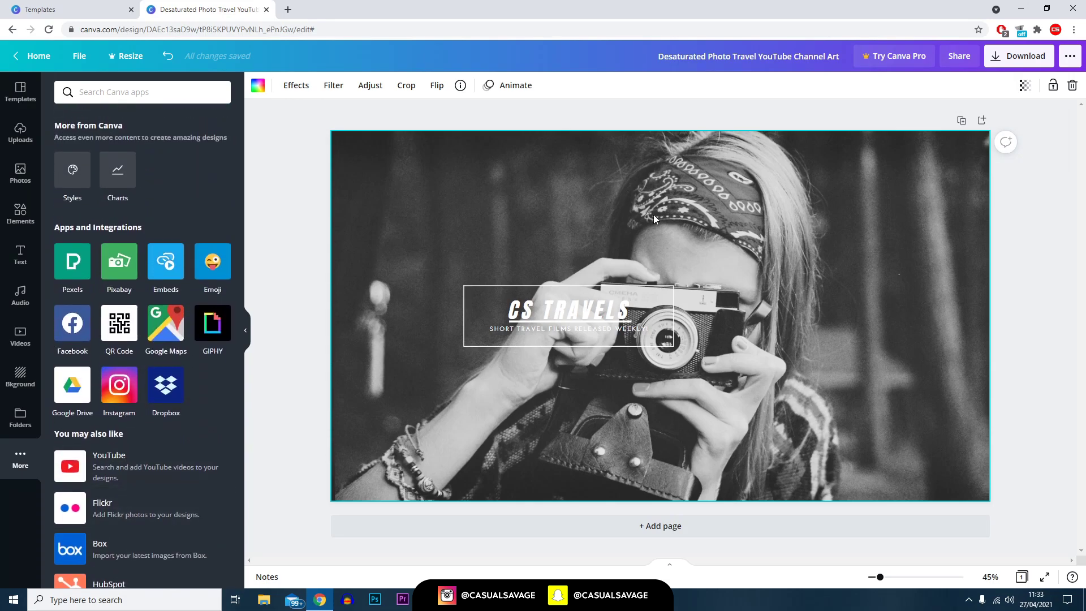
Step: Export the channel art as a PNG file and close the 'Design downloaded!' confirmation
click(1021, 68)
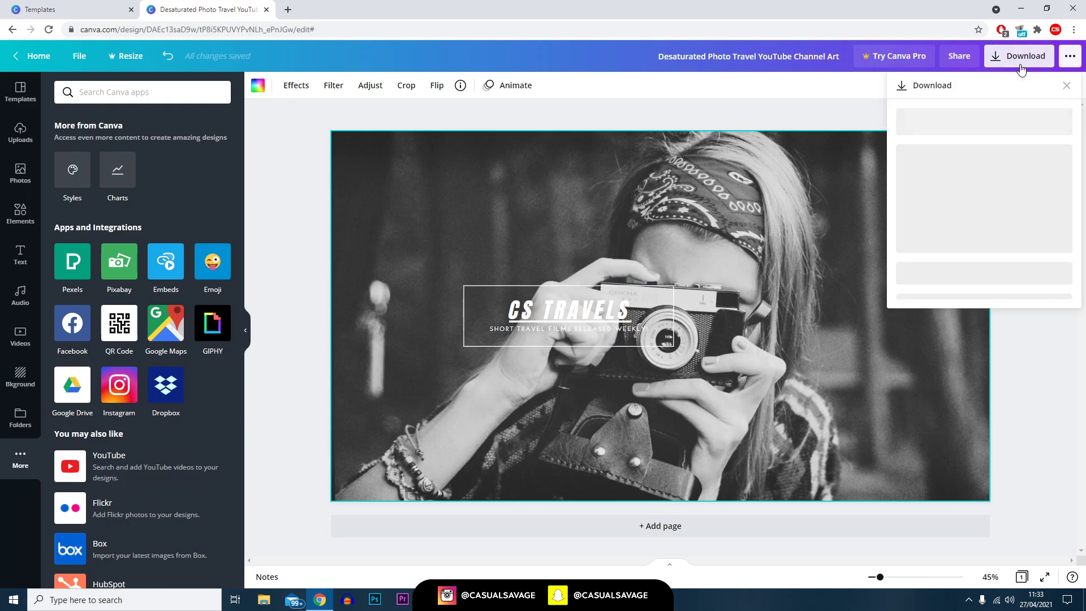
click(941, 141)
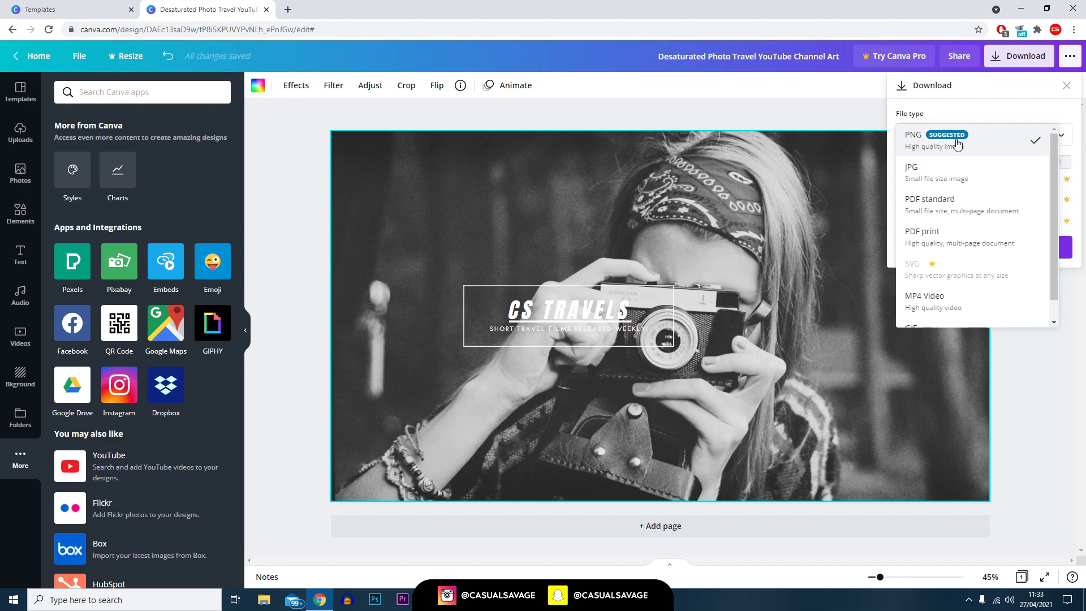
click(957, 144)
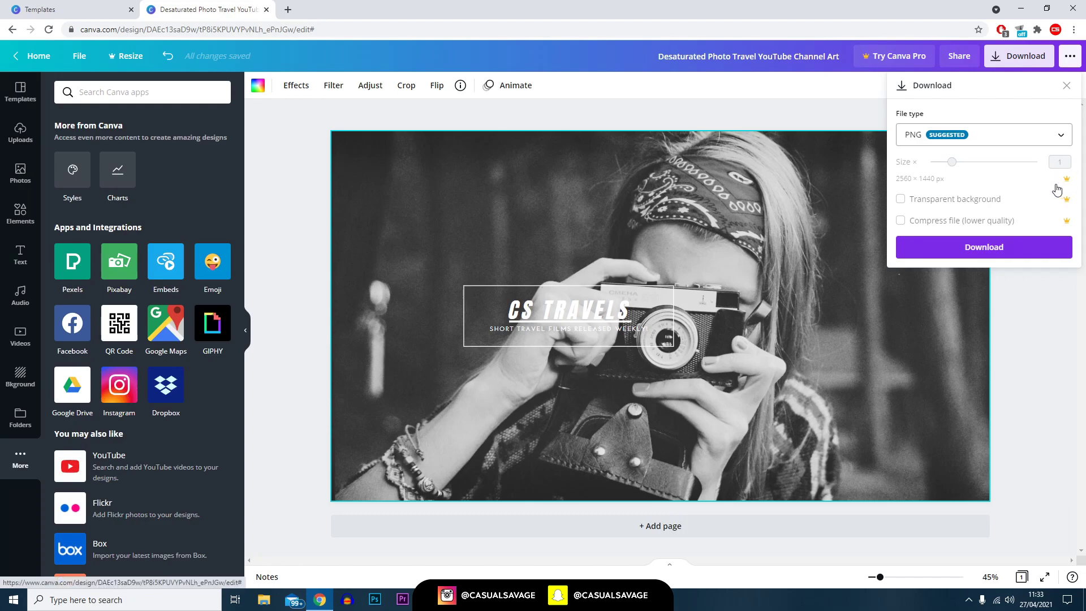
click(983, 247)
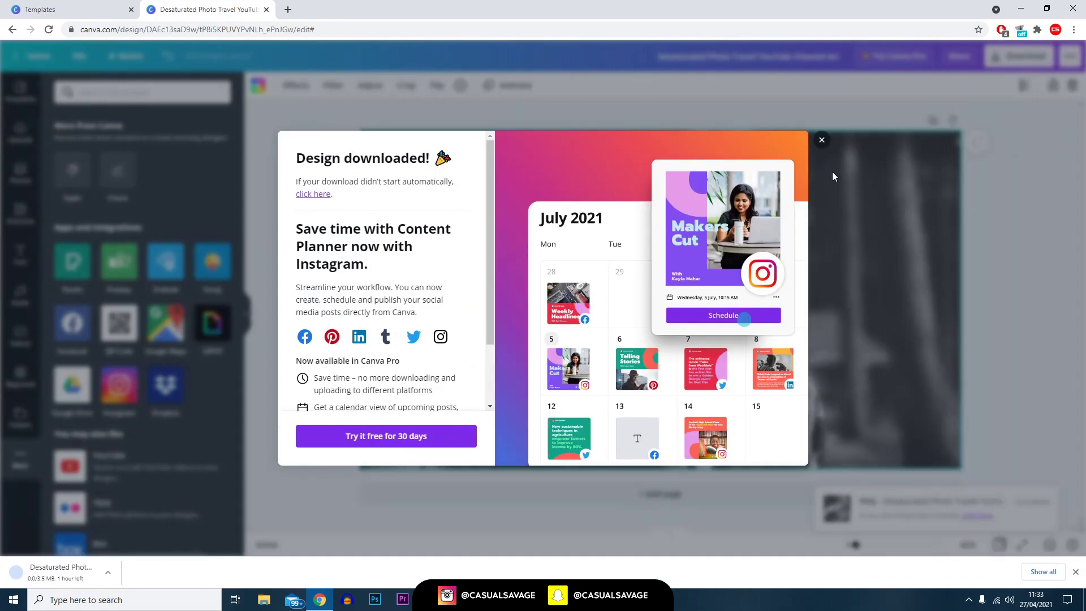
click(821, 141)
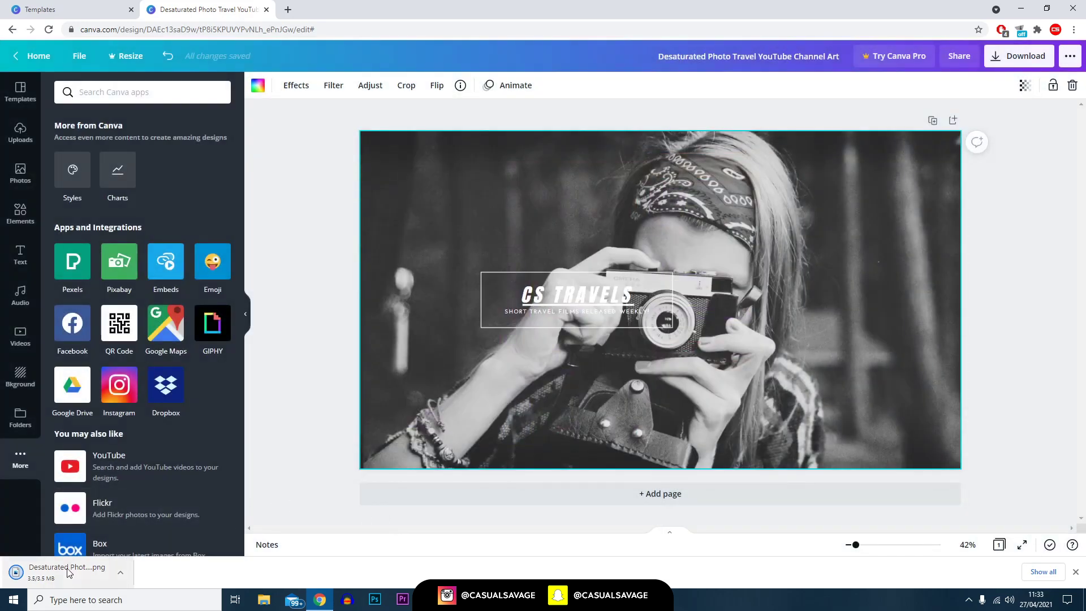
Step: Open the downloaded channel art PNG from Chrome's download bar
click(45, 578)
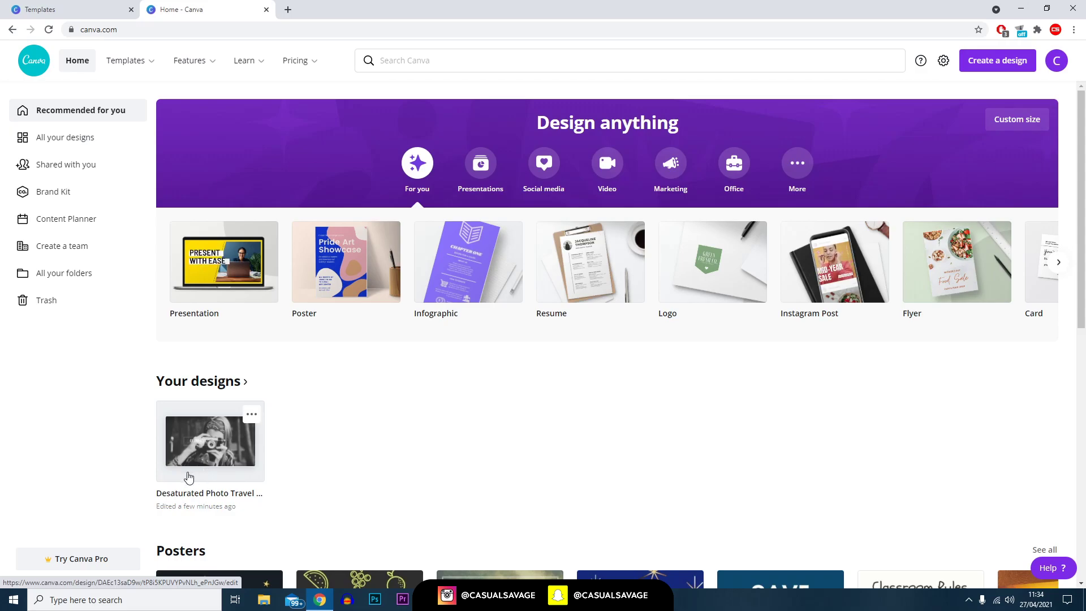
Step: Bring up the Try Canva Pro 30-day free trial offer from the home page
click(81, 559)
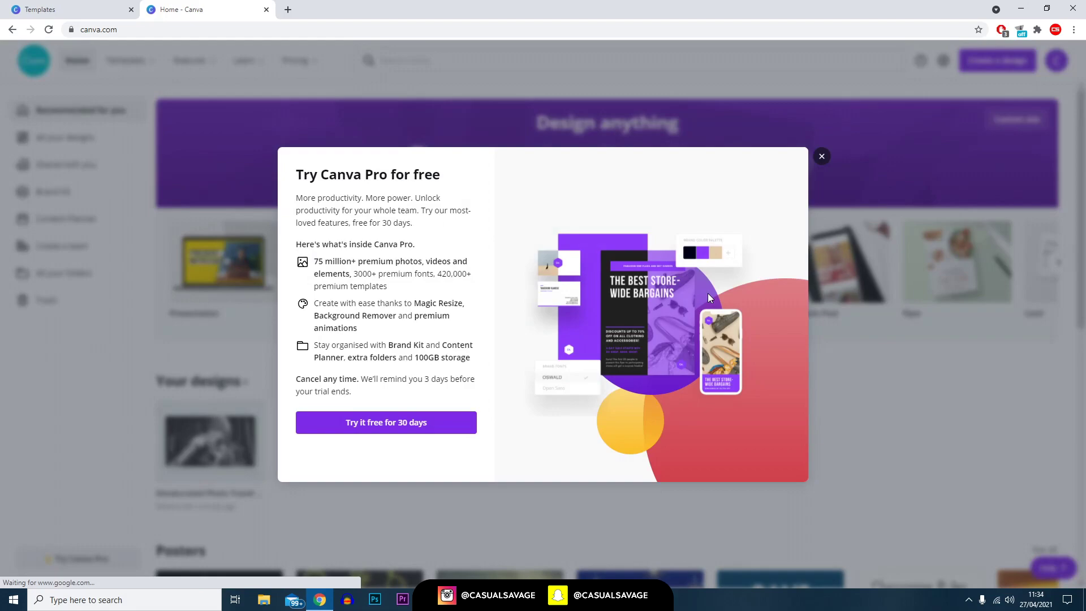